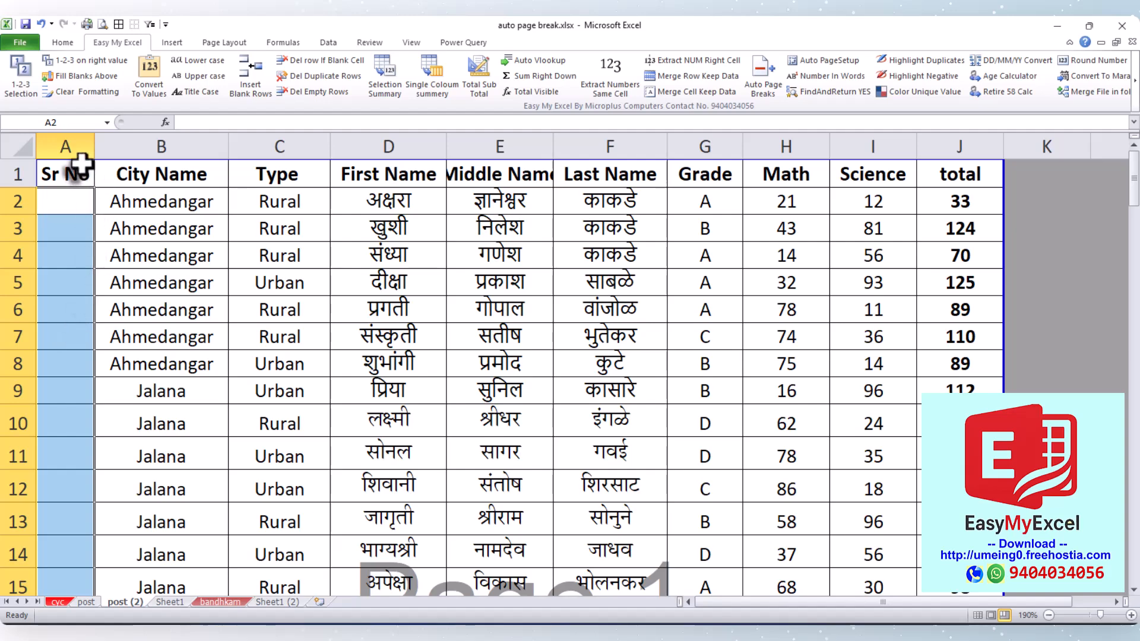
Number the Sr No column in A2:B101 so it restarts for each city, proceed without saving, and check the numbering at each city change
drag(66, 201, 172, 475)
click(96, 60)
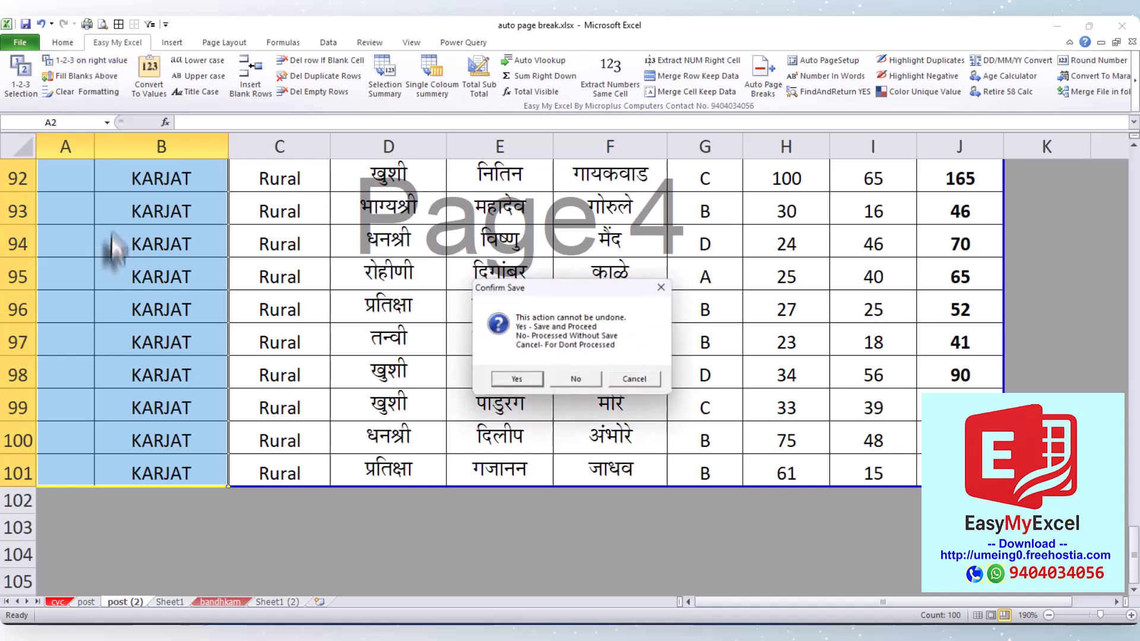
click(576, 380)
scroll(145, 373, up, 20)
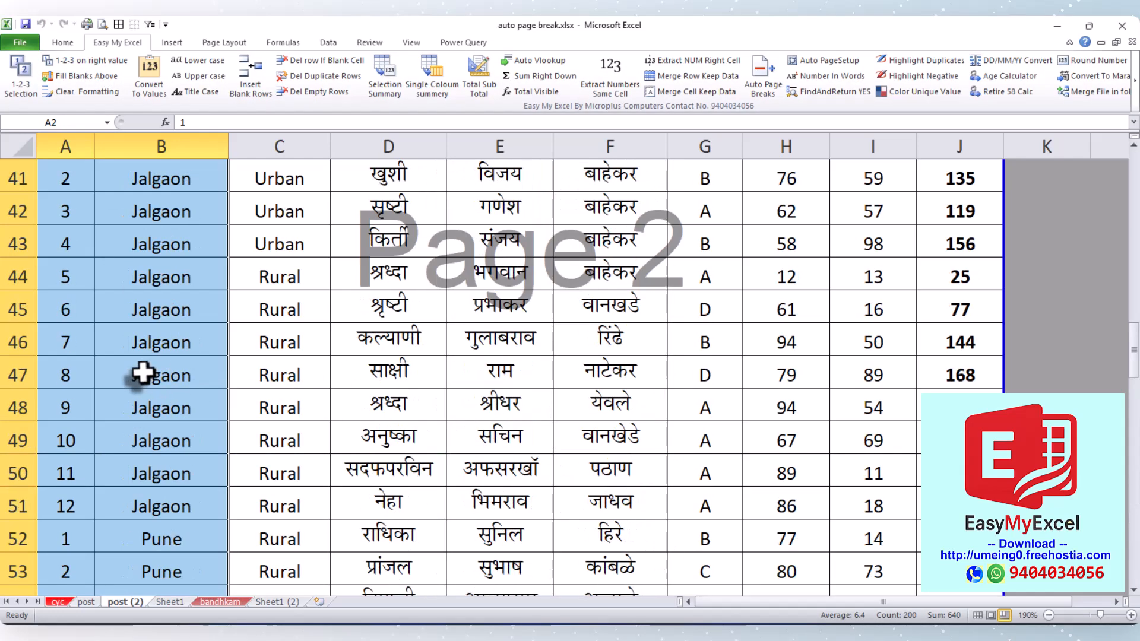
drag(56, 386, 140, 397)
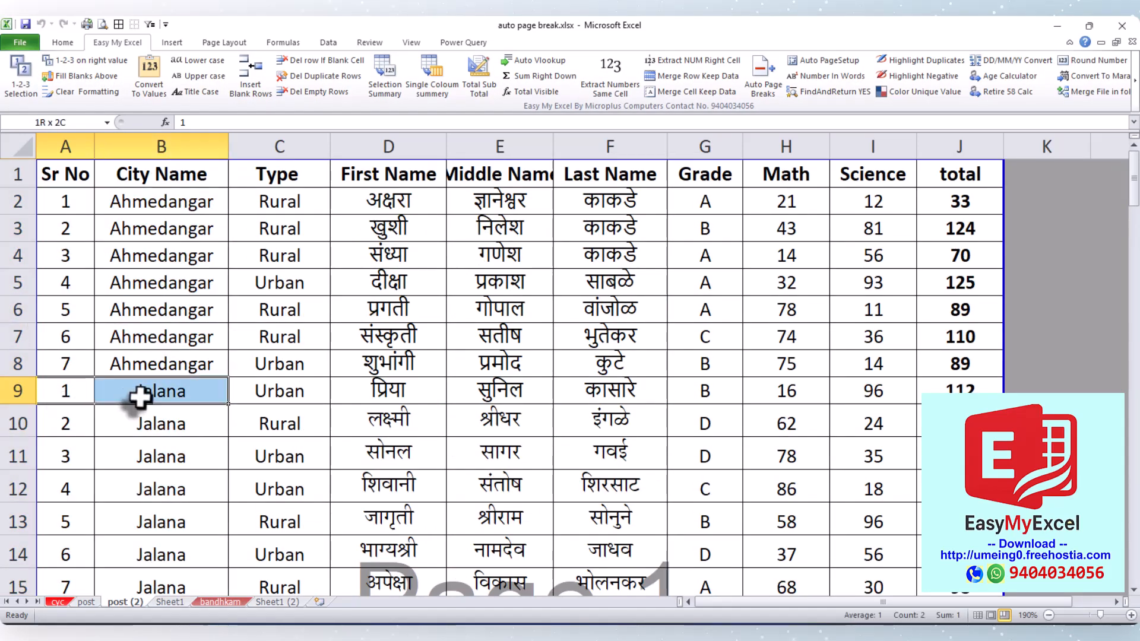
scroll(125, 464, down, 3)
drag(71, 473, 139, 472)
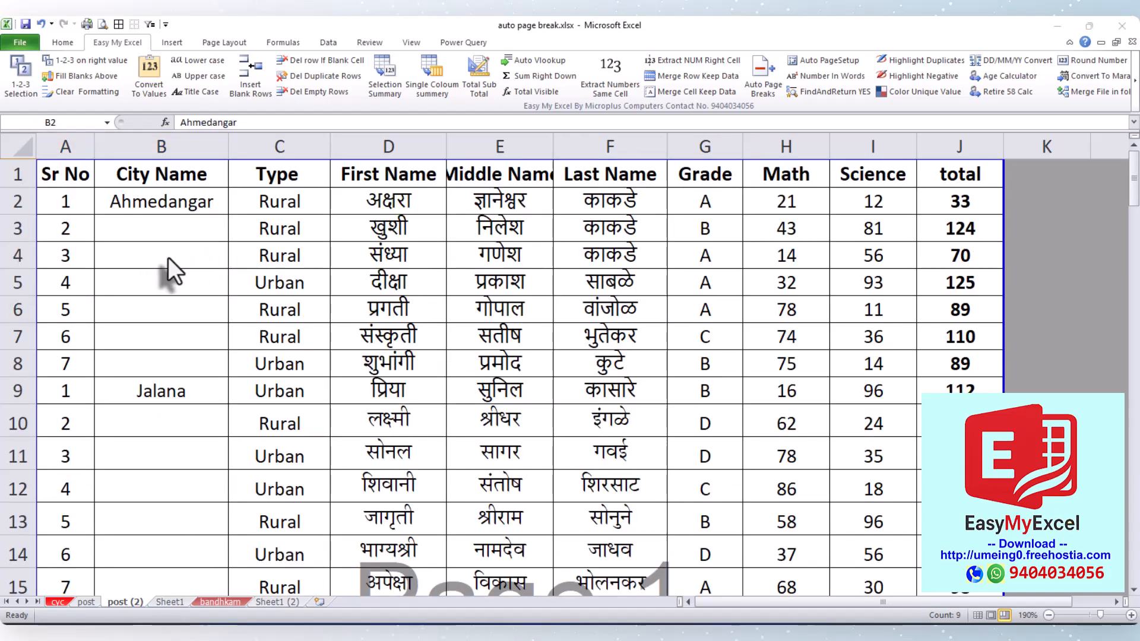
Fill the blank City Name cells in B2:B101 with the city above them, without saving the workbook, and review the column
click(173, 230)
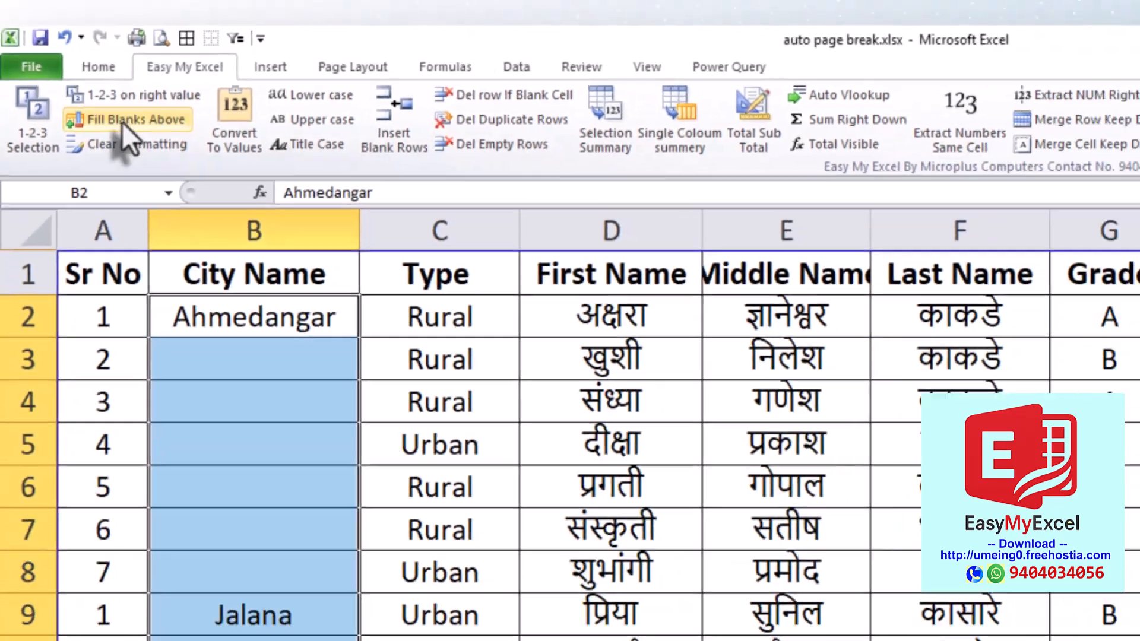
click(123, 119)
click(916, 601)
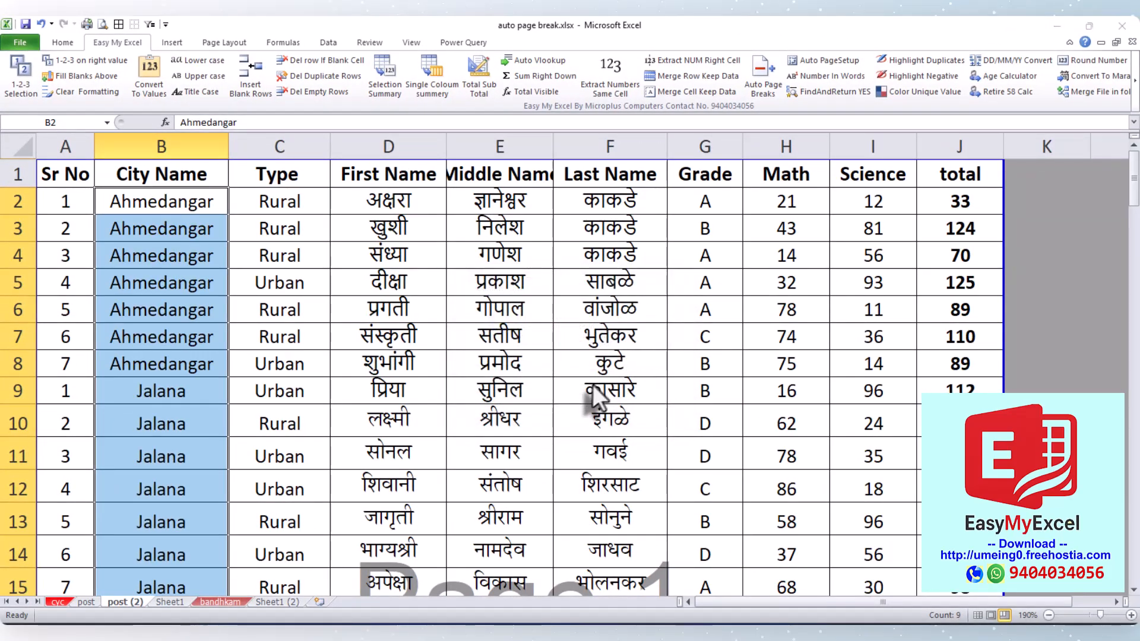
key(Return)
scroll(281, 383, down, 20)
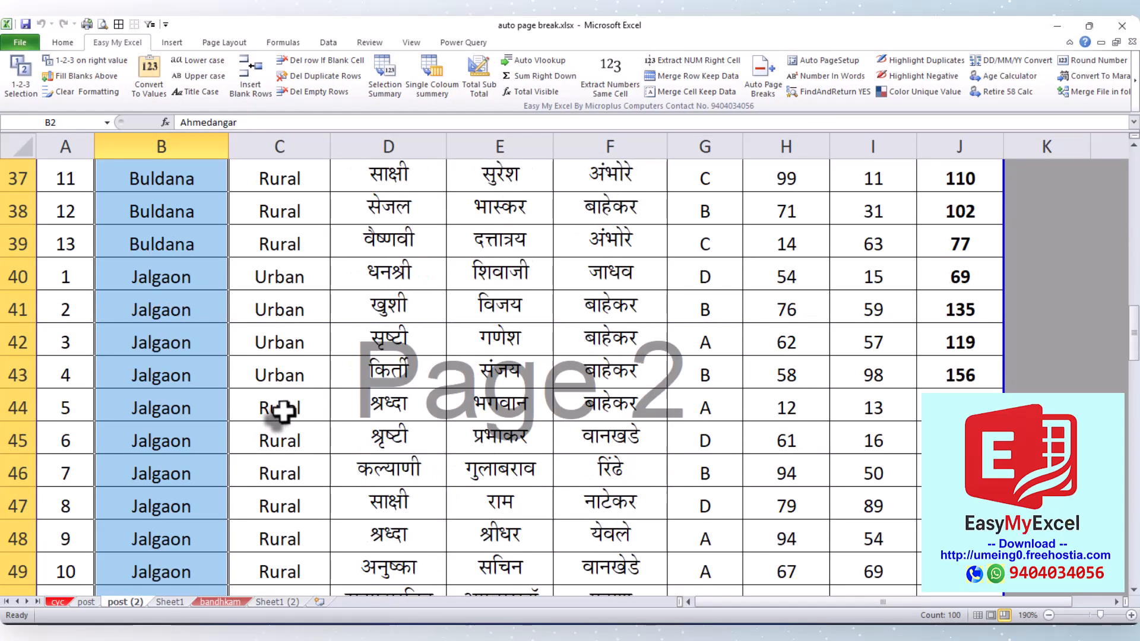
scroll(279, 383, down, 3)
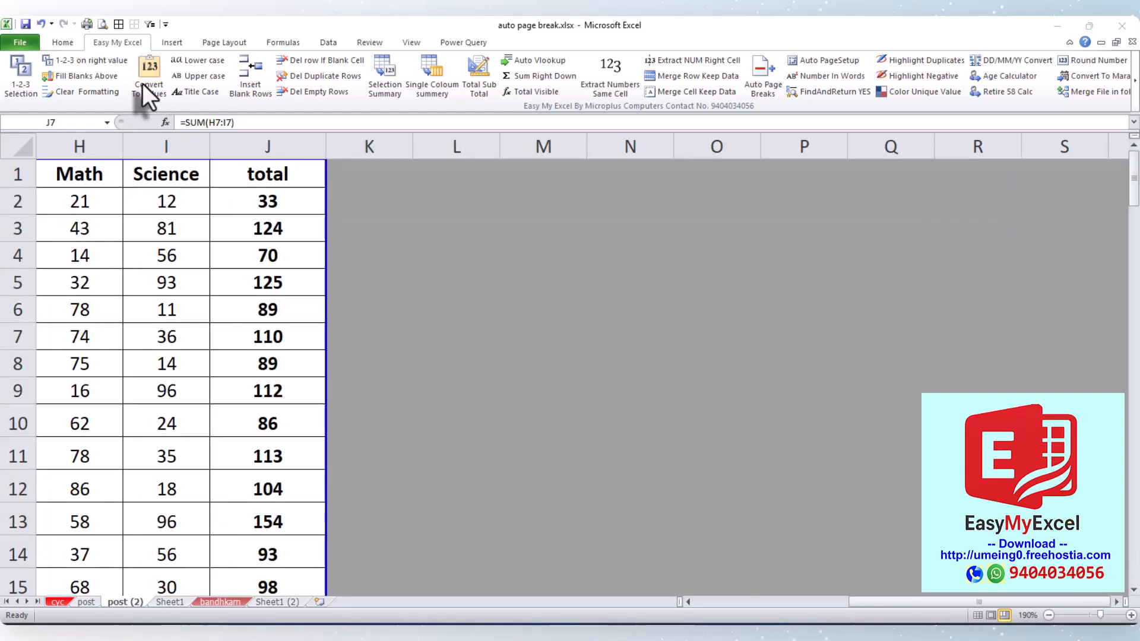
Convert the SUM formulas in the total column, from J2 down, to plain values without saving, and check several of the cells
click(142, 83)
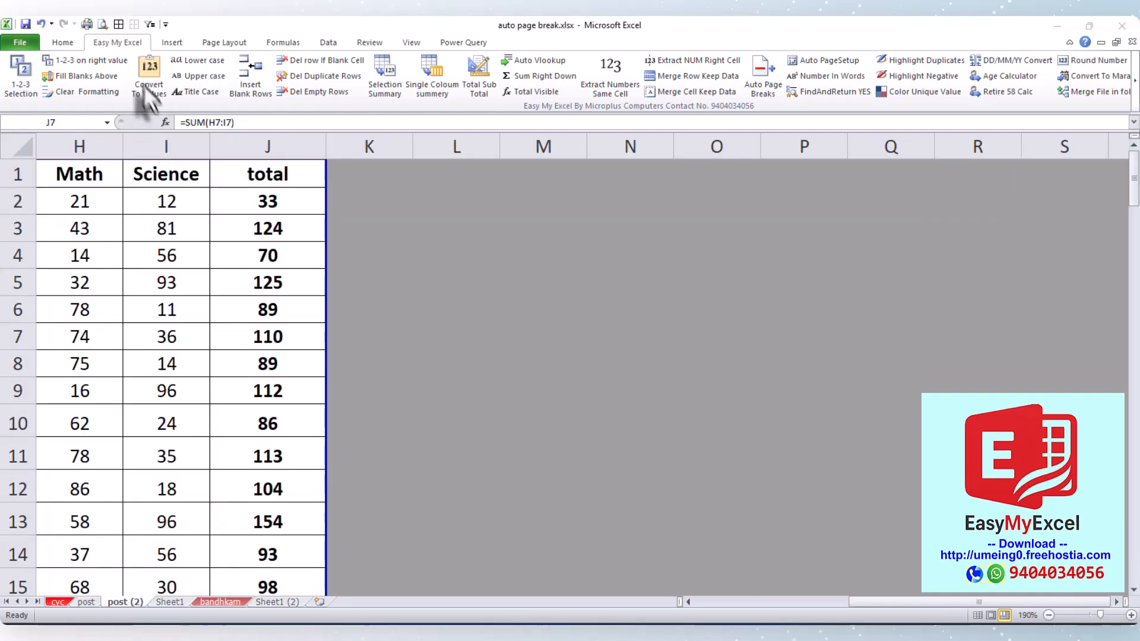
drag(282, 205, 286, 255)
click(285, 202)
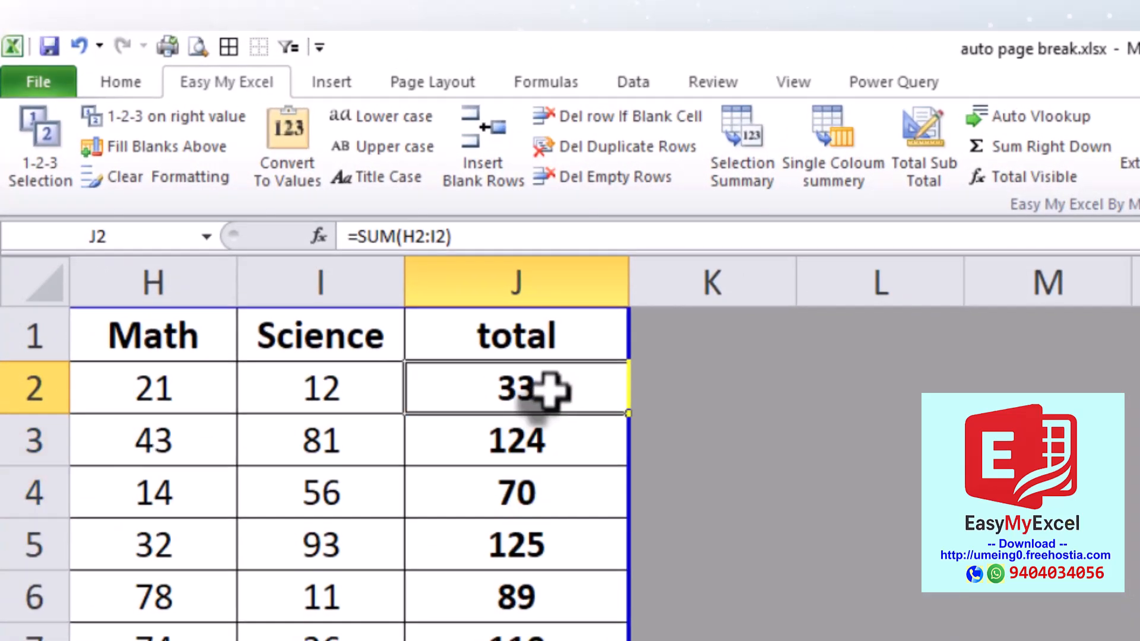
drag(546, 389, 522, 640)
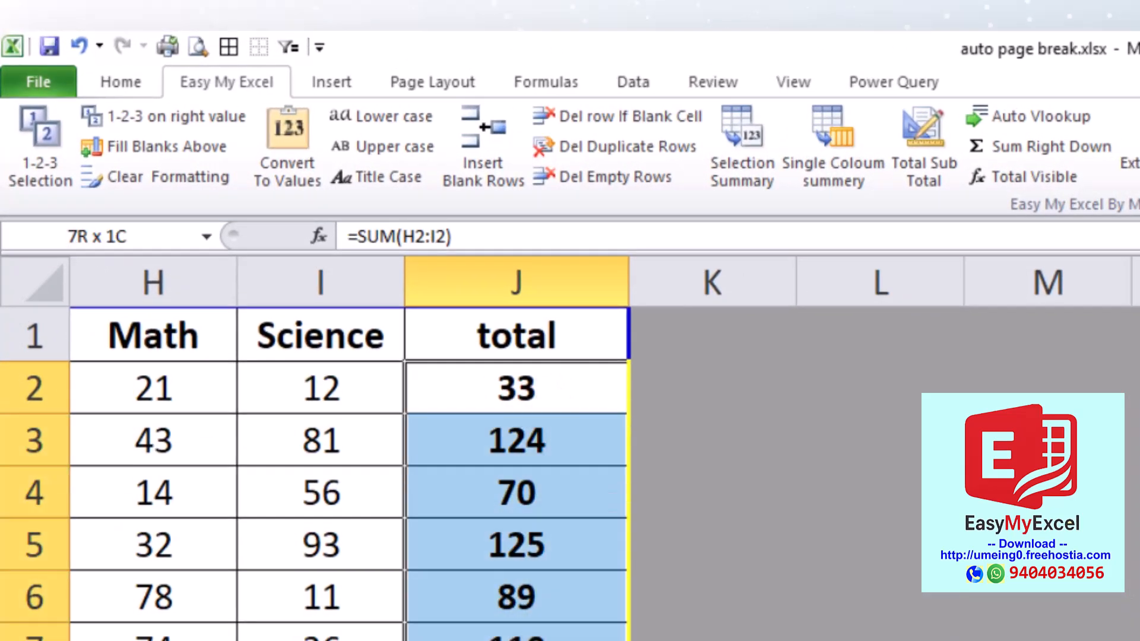
click(289, 152)
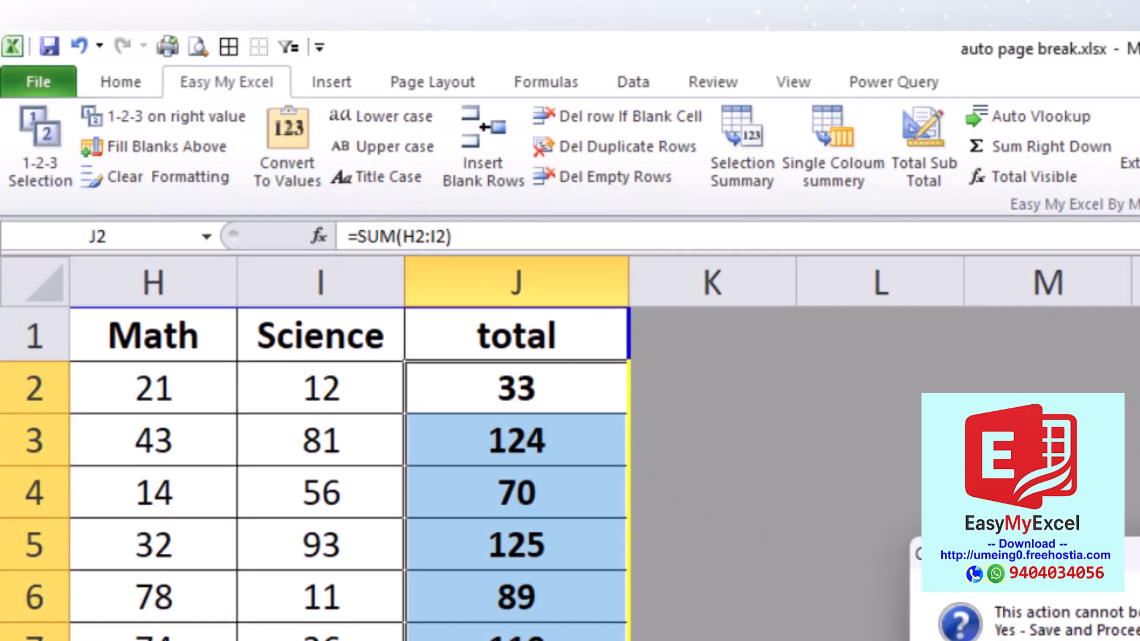
click(1063, 640)
click(530, 441)
click(527, 402)
click(531, 499)
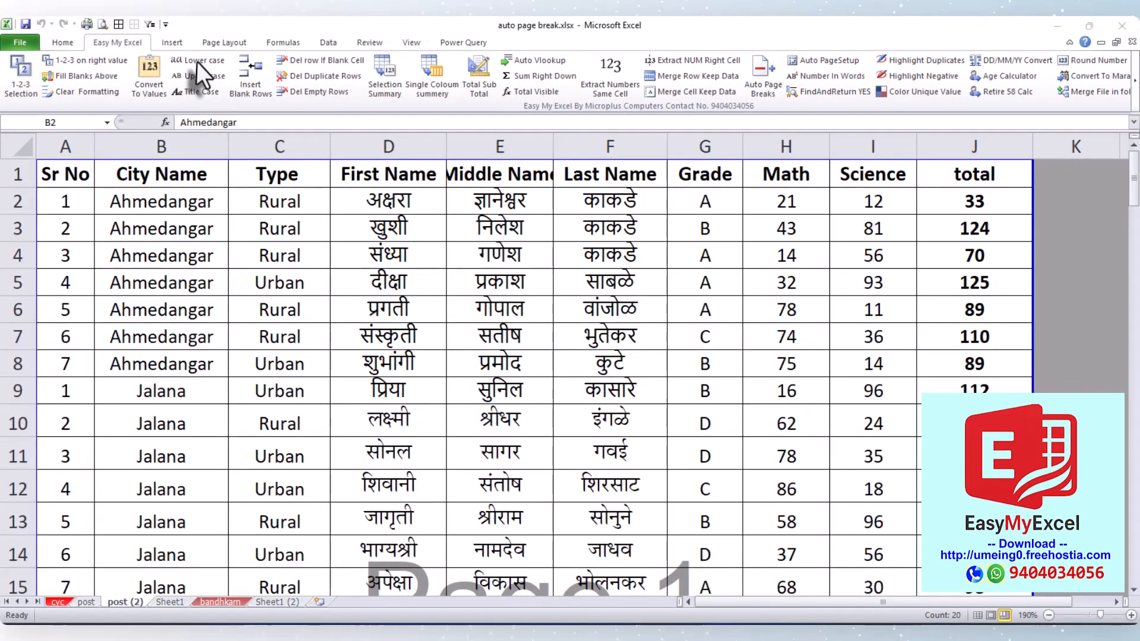
Convert the City Name and Type text in B2:C11 to lower case and follow with upper case, without saving the workbook
click(197, 61)
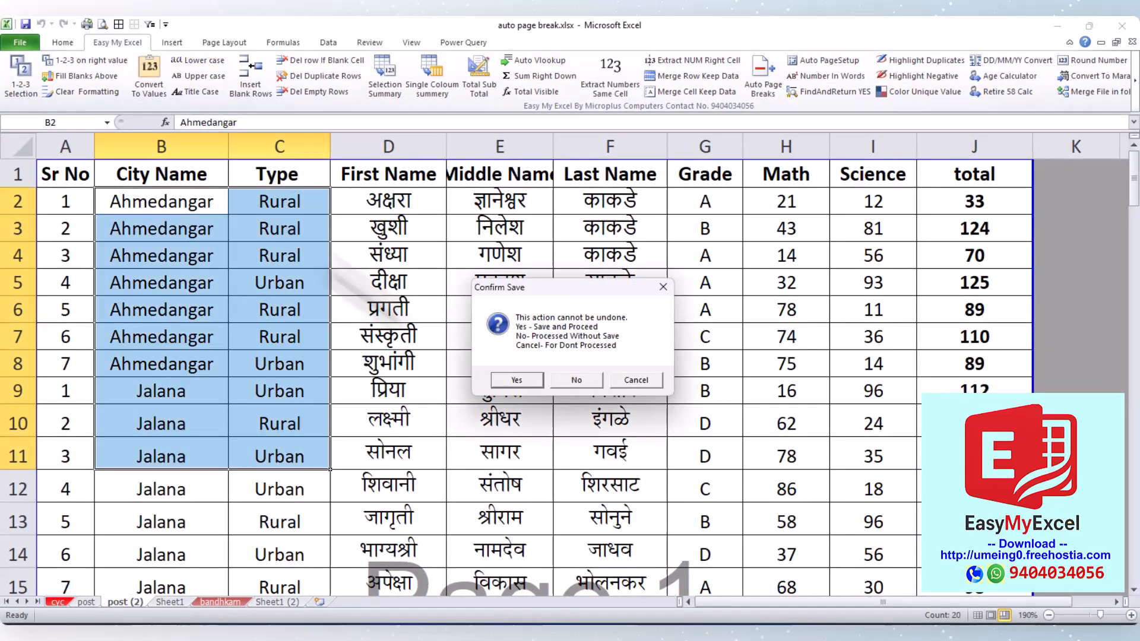
click(578, 379)
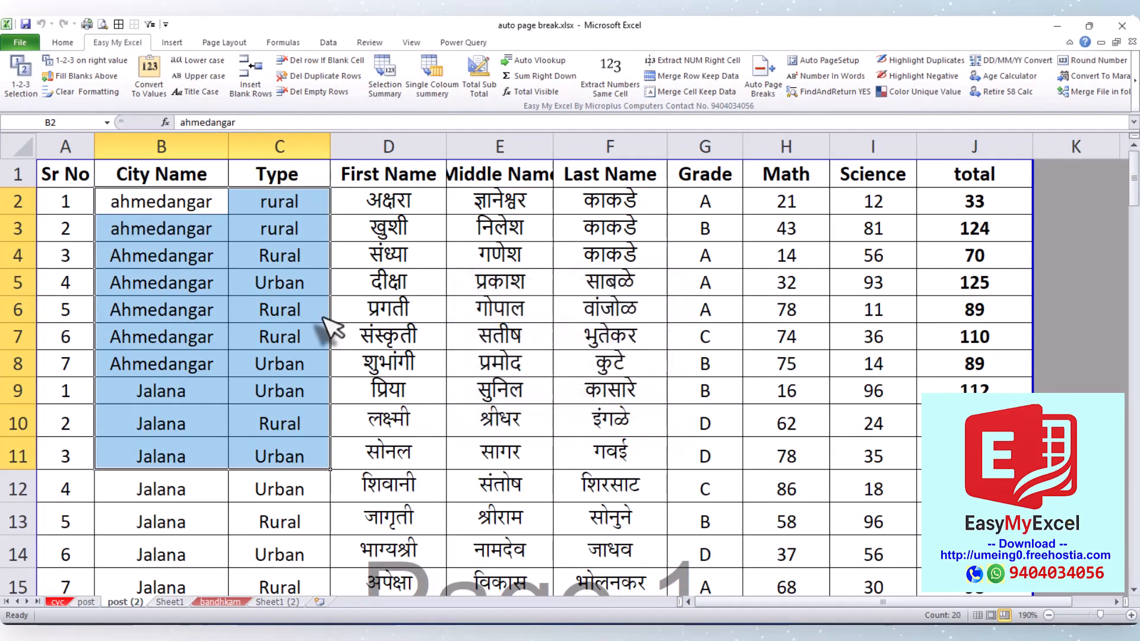
click(193, 78)
click(586, 382)
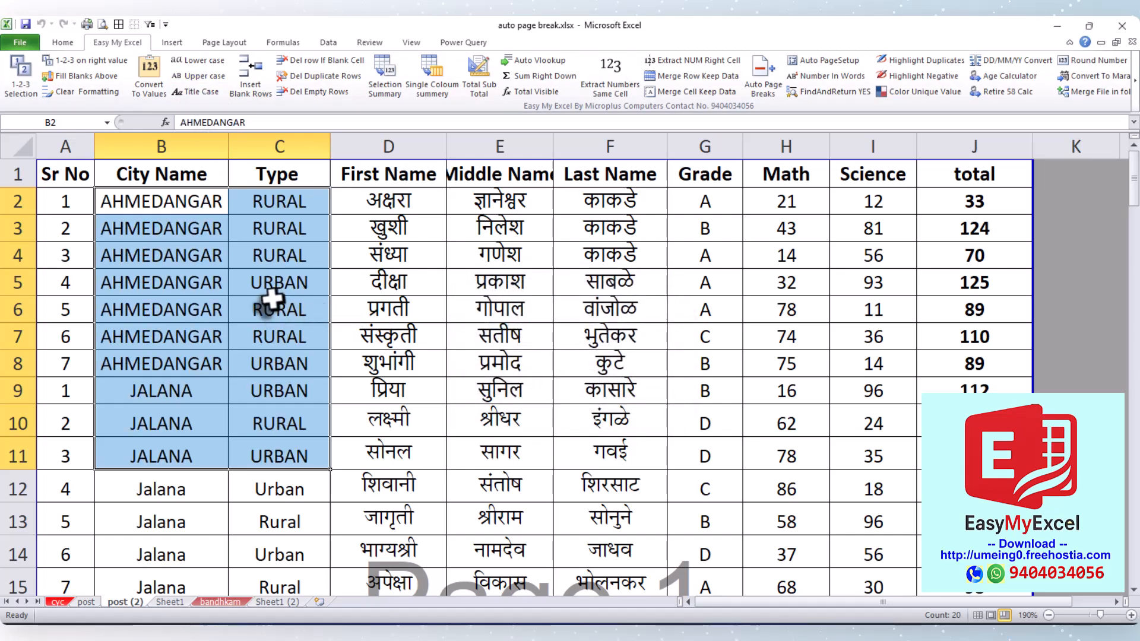
Convert the City Name and Type text in B2:C11 to title case without saving the workbook
click(195, 93)
click(577, 380)
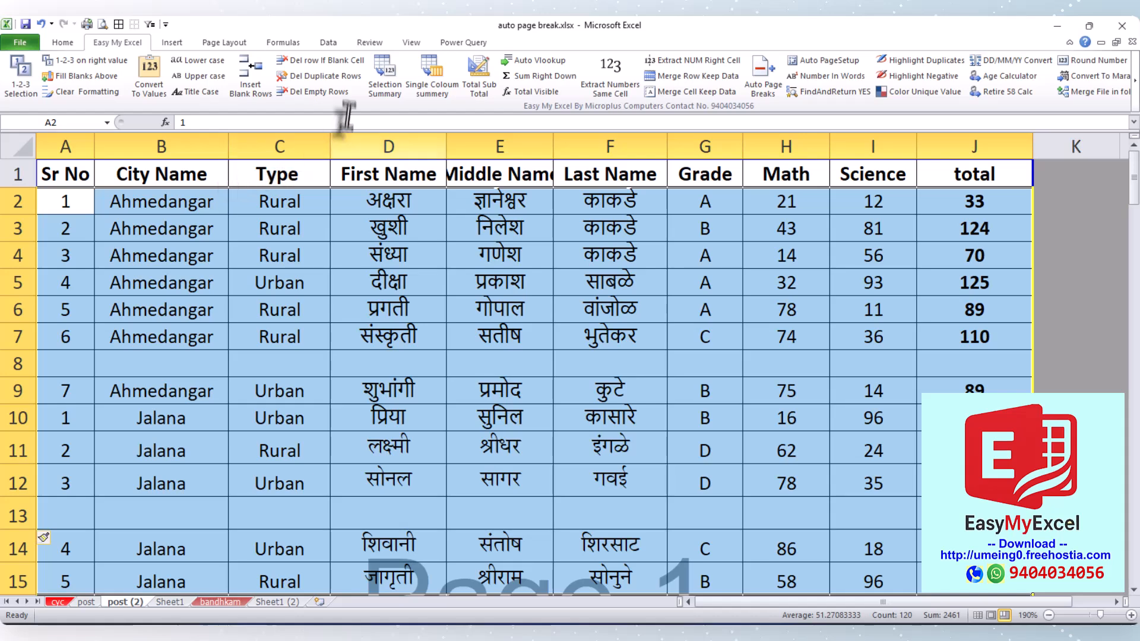
Delete the empty rows within A2:J15, and insert blank rows between the records in A2:J15, proceeding without saving
click(324, 94)
click(571, 380)
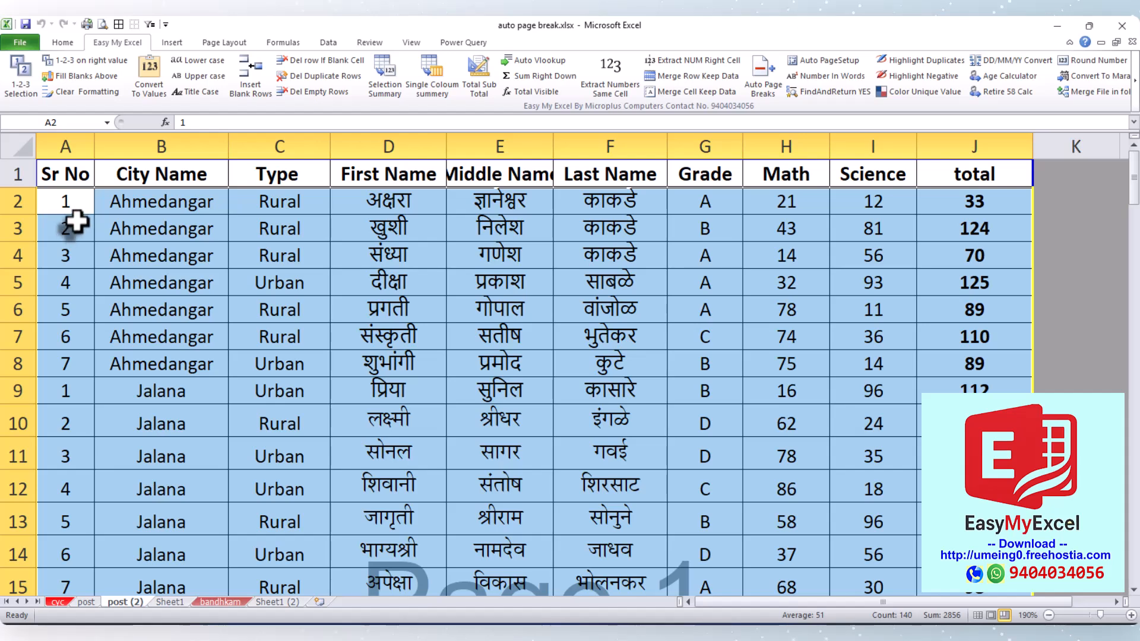
click(252, 80)
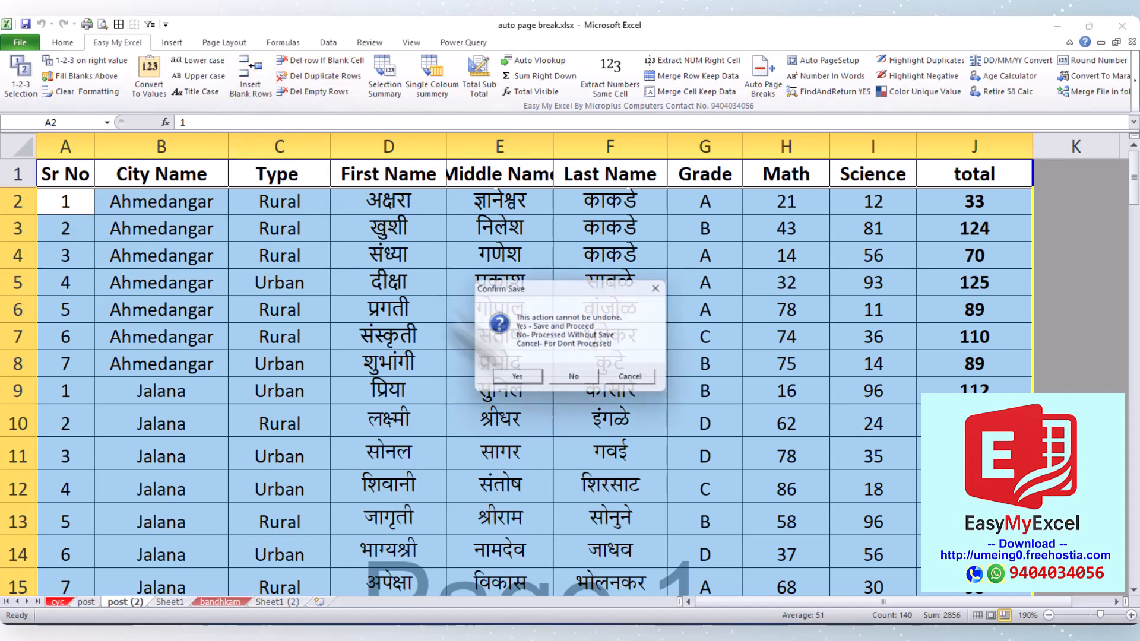
click(593, 376)
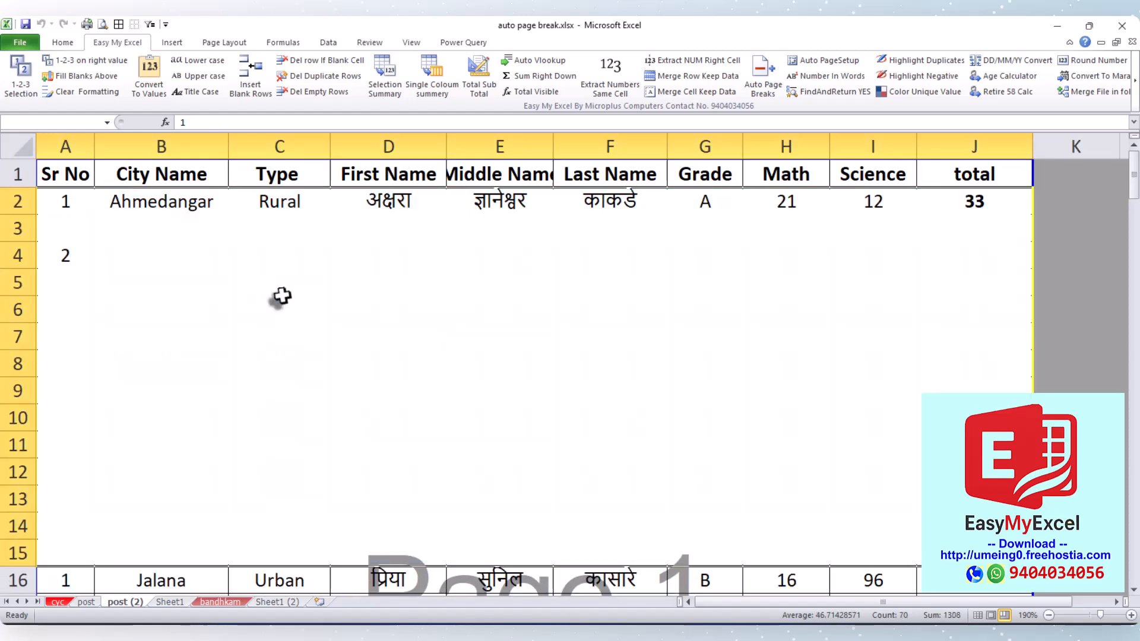
click(280, 285)
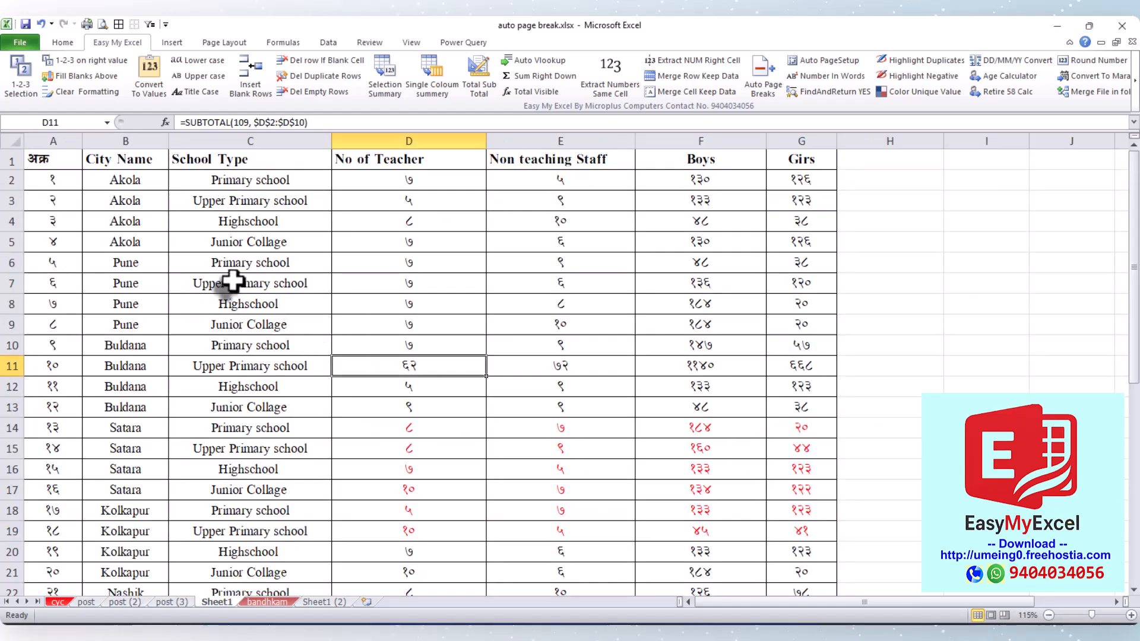
Create a selection summary by City Name from B2:G29 on Sheet1 without saving the workbook
click(393, 239)
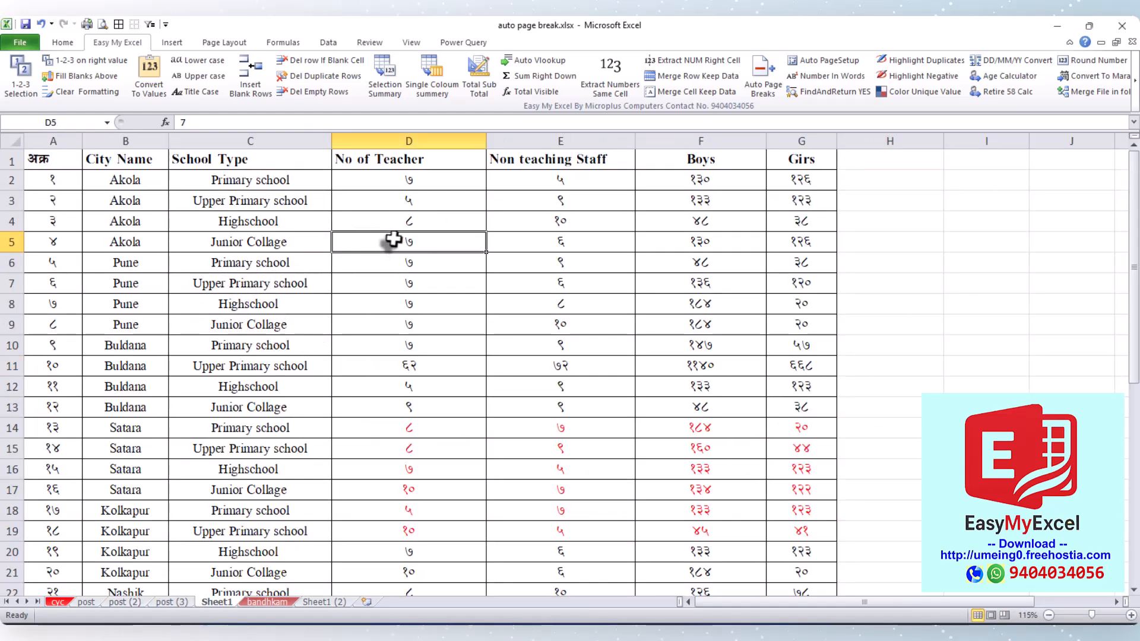
drag(145, 185, 803, 556)
scroll(439, 267, down, 1)
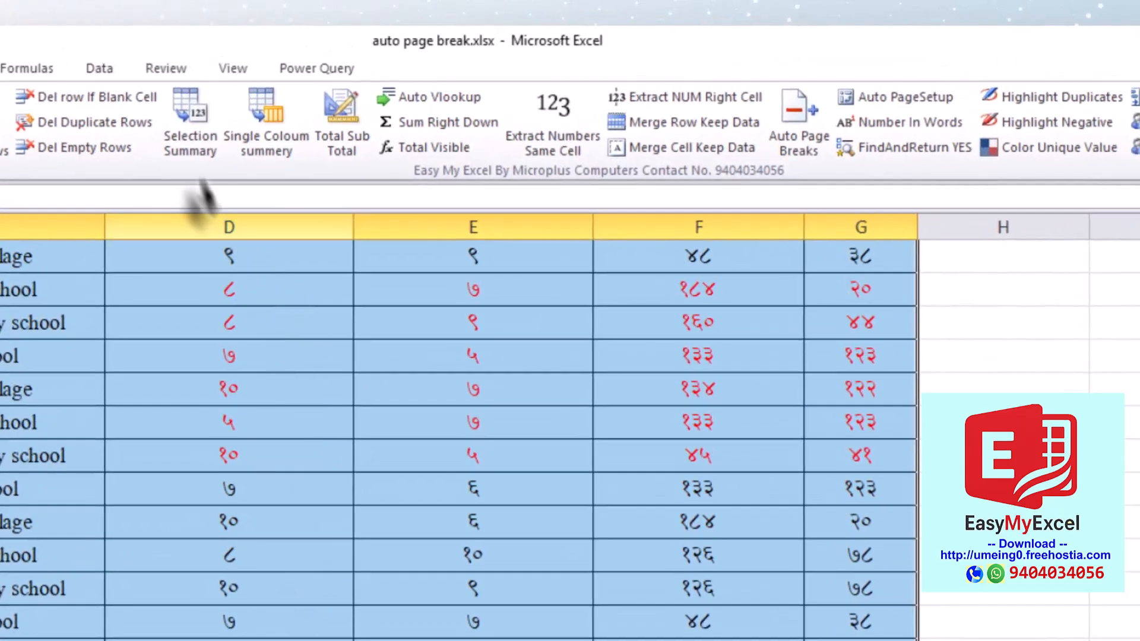
click(190, 119)
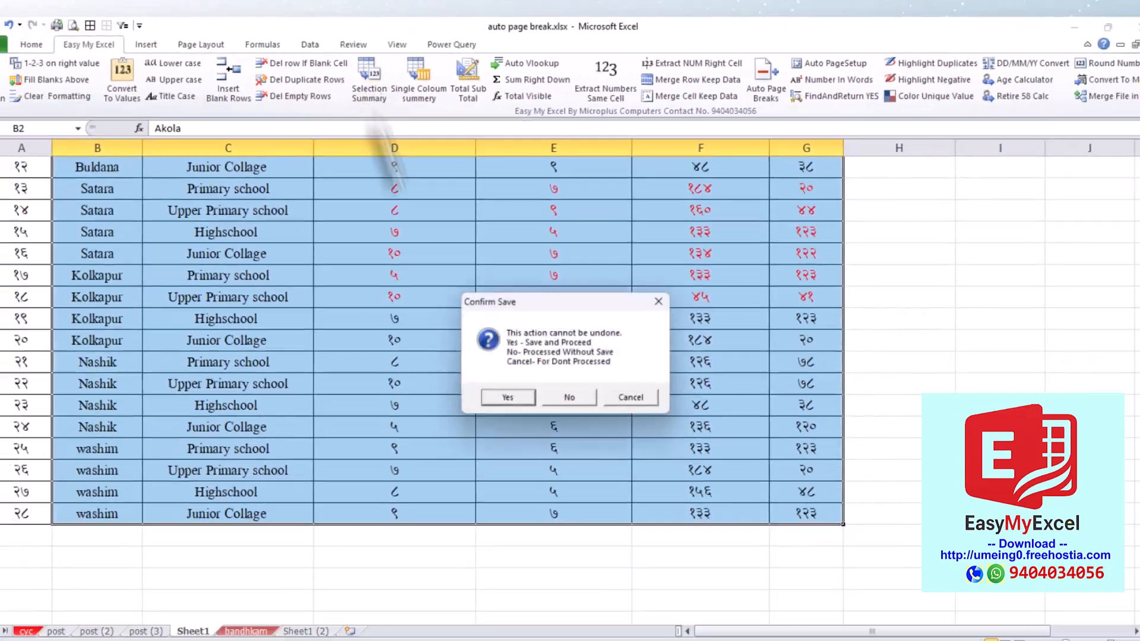
click(495, 612)
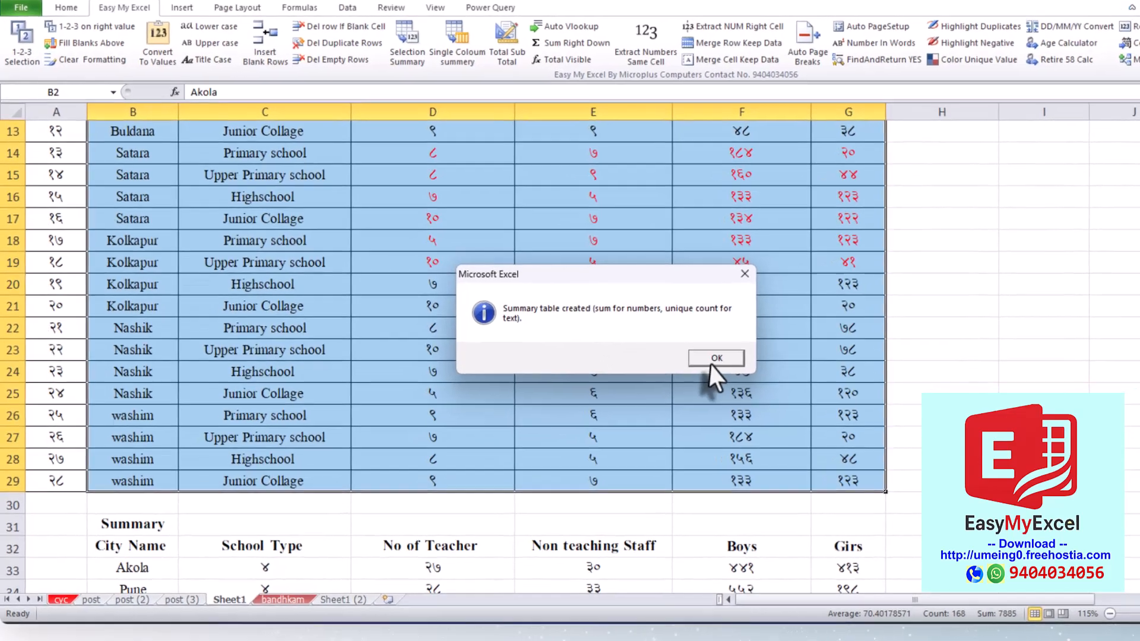
click(695, 369)
Clear the city summary table in A30:G41 below the school data
drag(94, 232, 1062, 525)
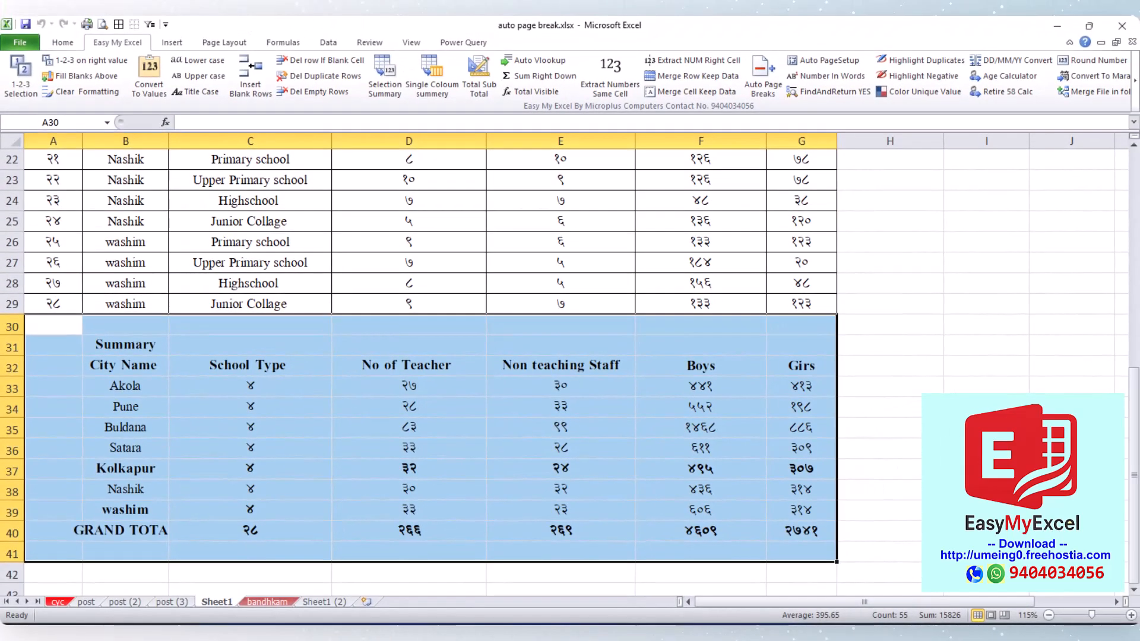
key(Delete)
scroll(408, 324, up, 7)
click(397, 323)
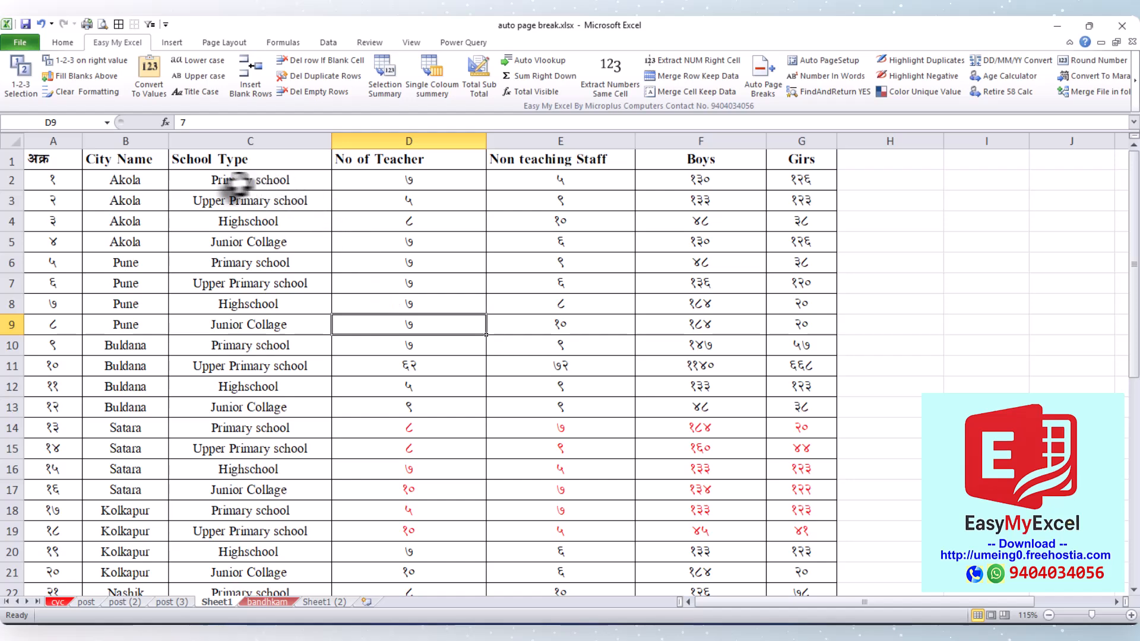
Create a selection summary by School Type from C2:G29 without saving, and review the summary table below the data
drag(248, 180, 809, 555)
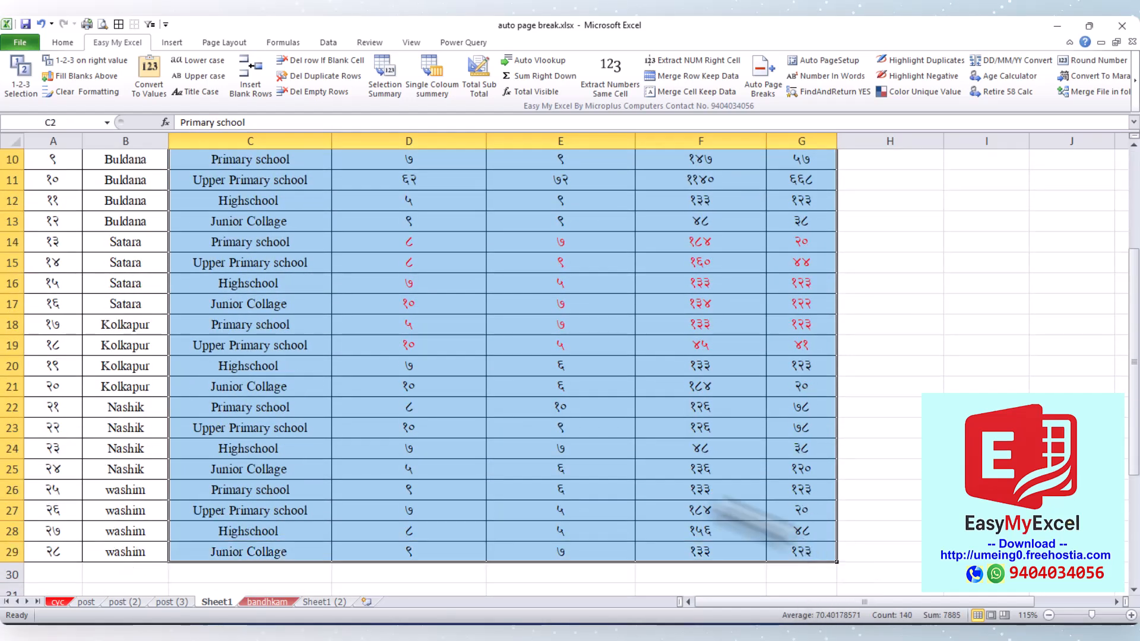
scroll(309, 346, down, 2)
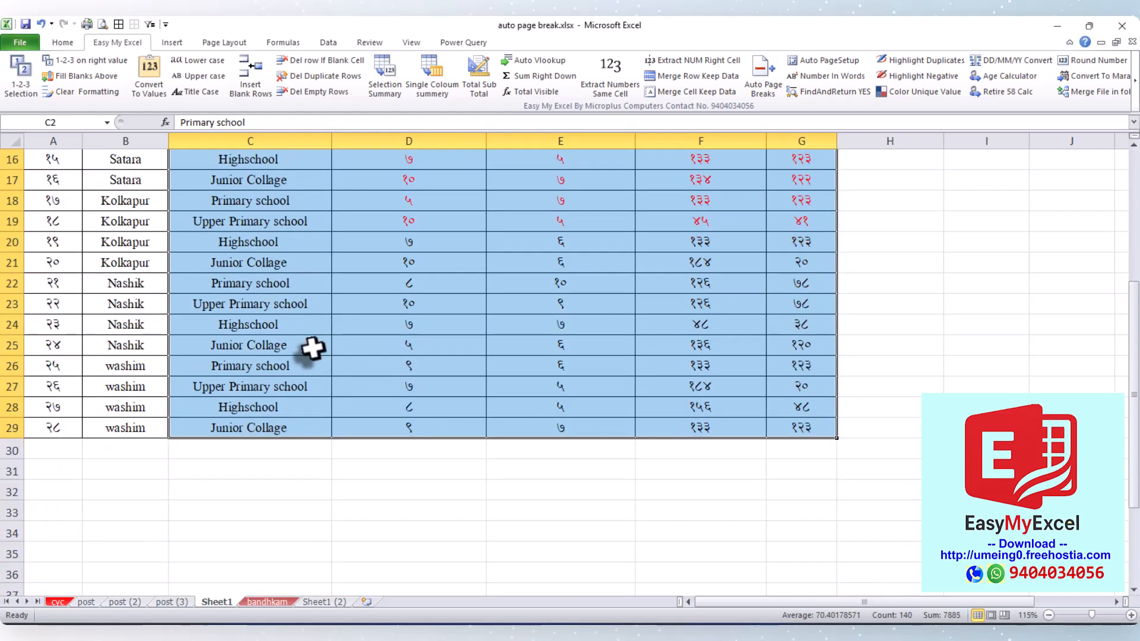
click(387, 76)
click(577, 380)
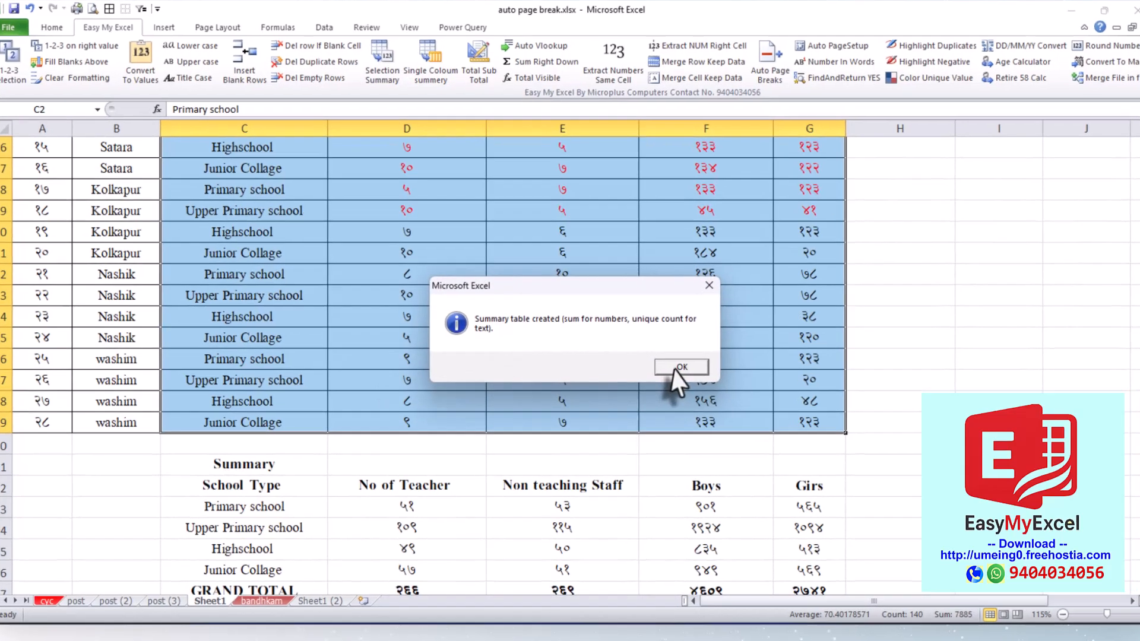
click(671, 376)
drag(95, 192, 950, 424)
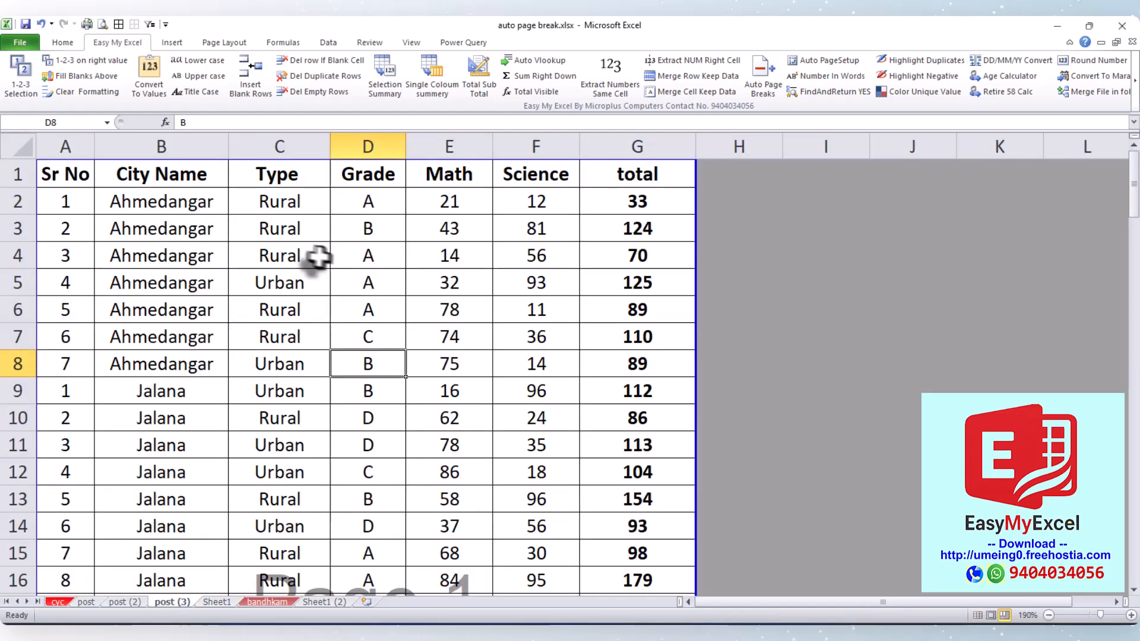
Create a single-column summary counting the Type values in C2:C101 on the post (3) sheet without saving, and review the resulting table
click(333, 255)
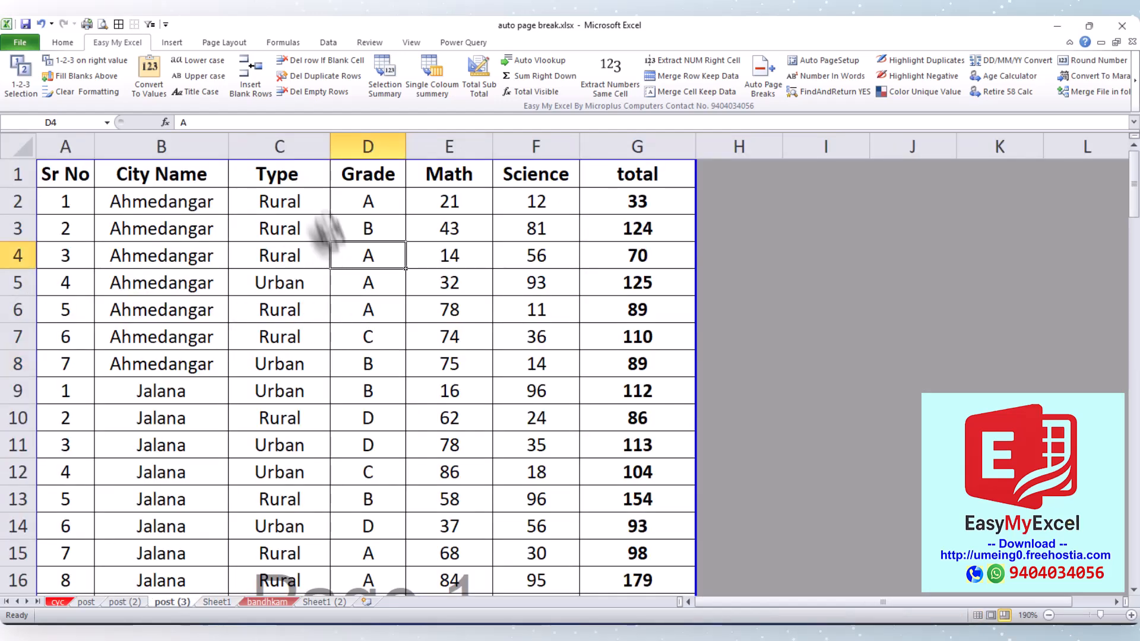
drag(299, 201, 295, 552)
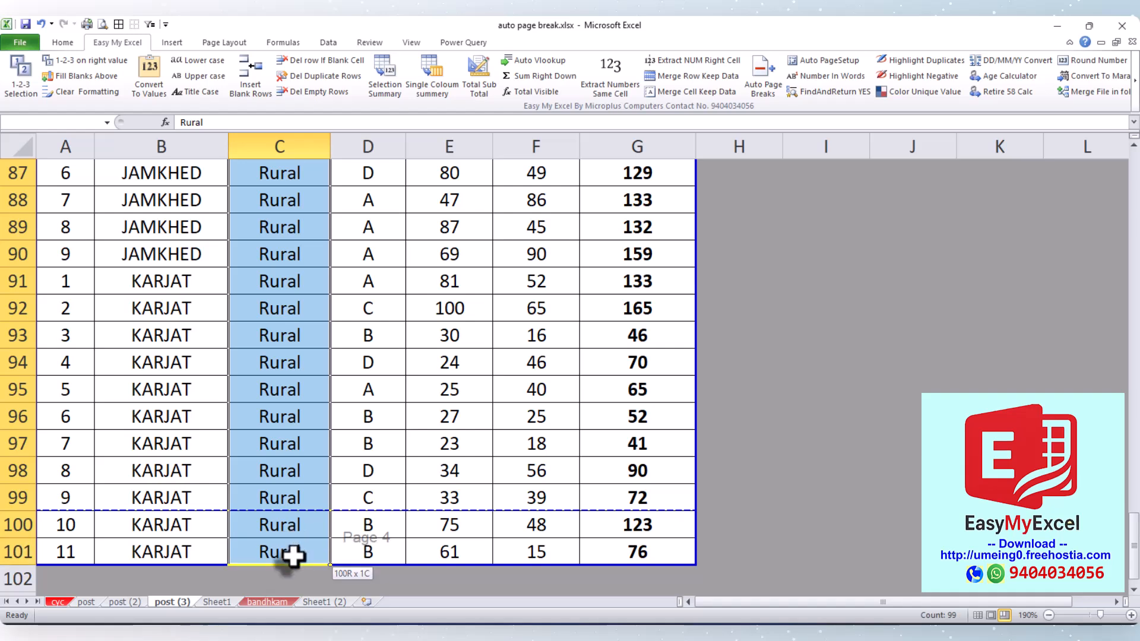
scroll(295, 552, down, 2)
click(432, 101)
click(580, 380)
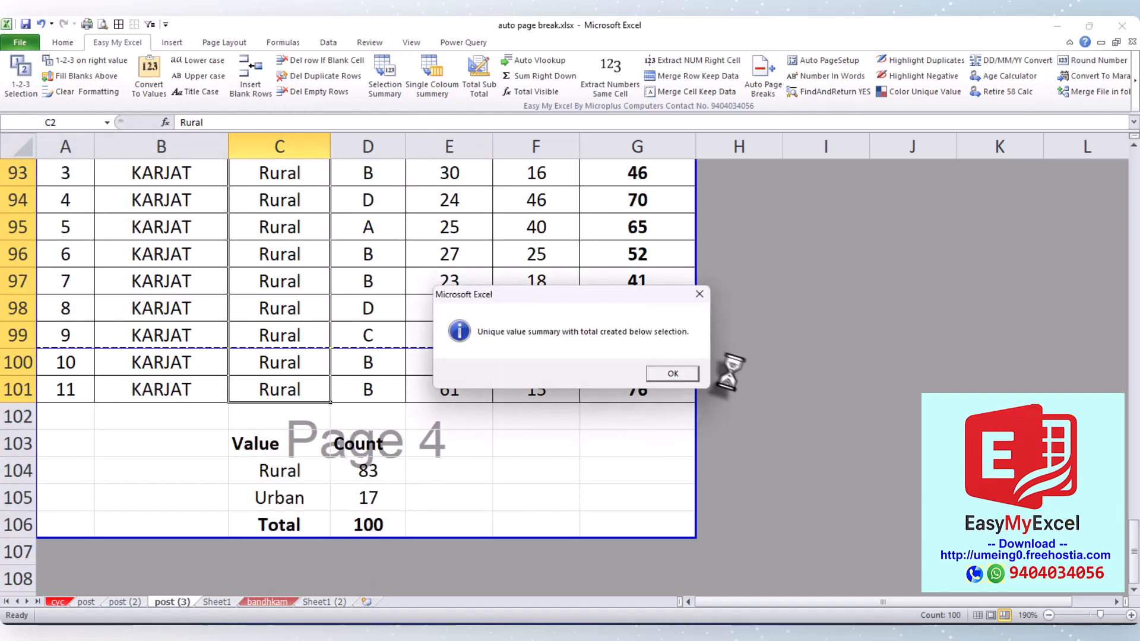
click(668, 371)
drag(213, 419, 397, 543)
click(549, 498)
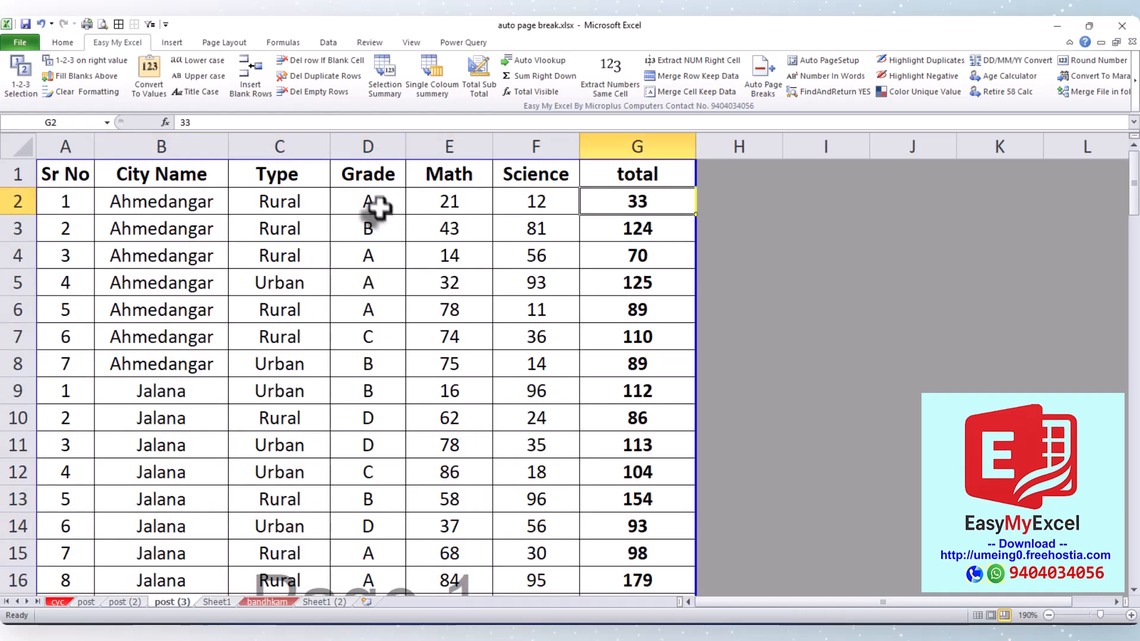
Create a single-column summary counting the Grade values in D2:D101 without saving, and select the resulting table below the data
drag(368, 228, 377, 555)
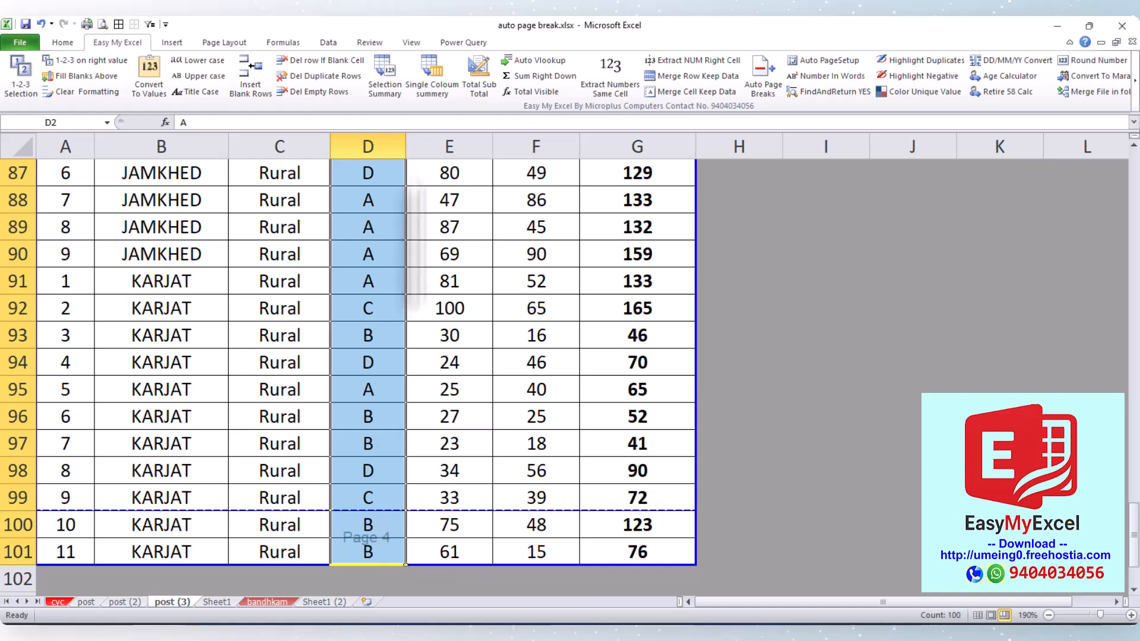
click(432, 89)
click(572, 377)
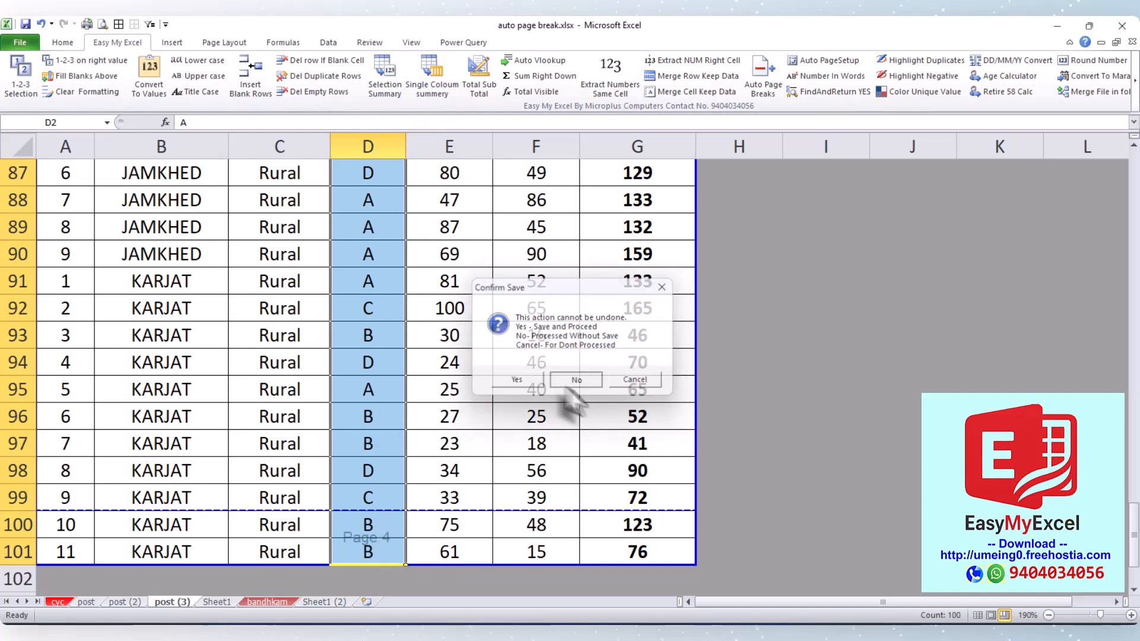
click(673, 373)
scroll(489, 362, down, 5)
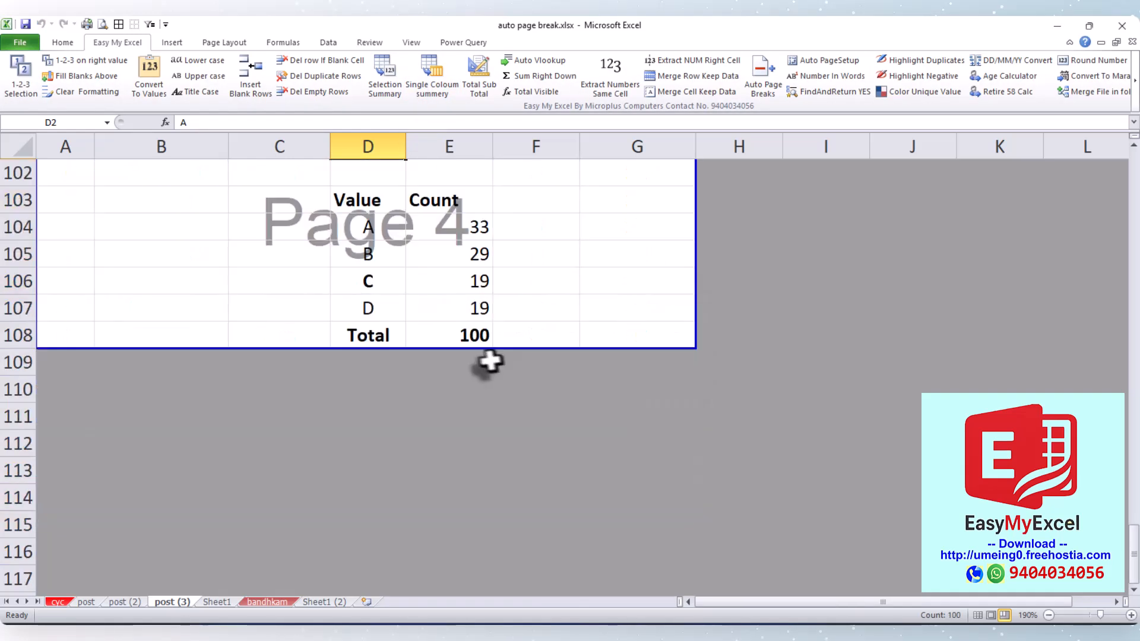
drag(320, 191, 510, 351)
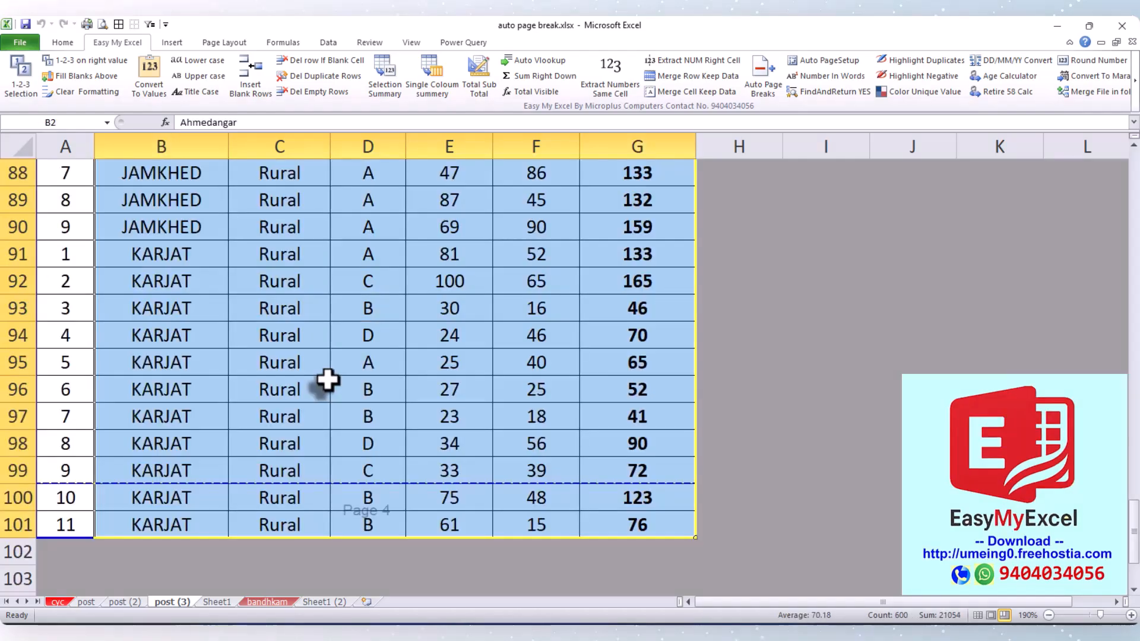
Insert subtotals per city and a grand total for B2:G101 on the post (3) sheet without saving the workbook
scroll(328, 379, up, 17)
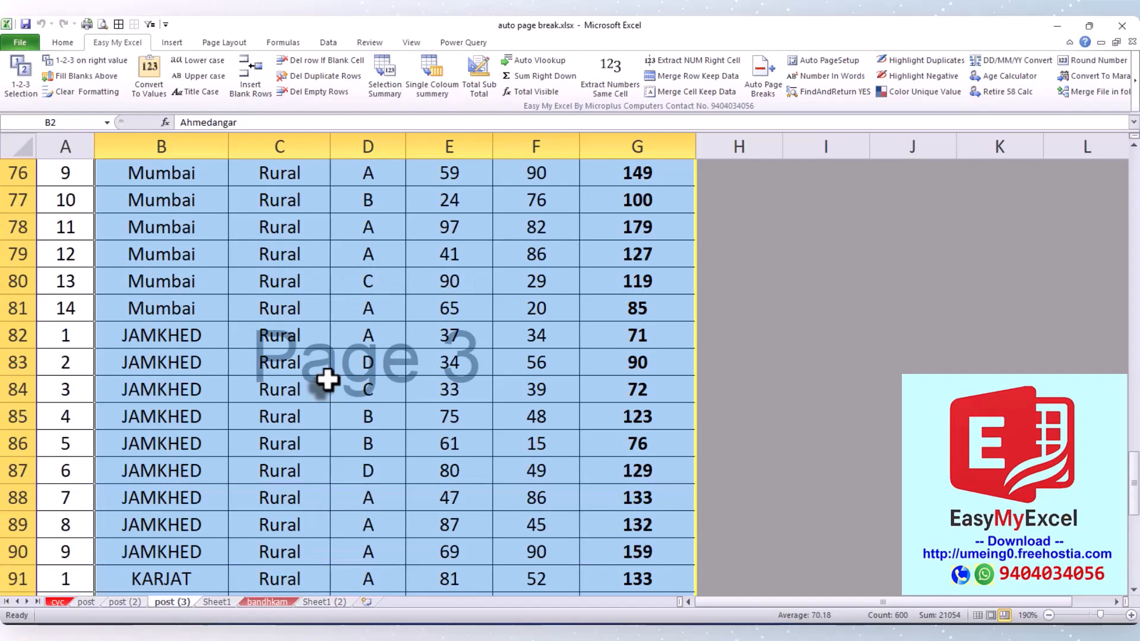
scroll(327, 380, up, 12)
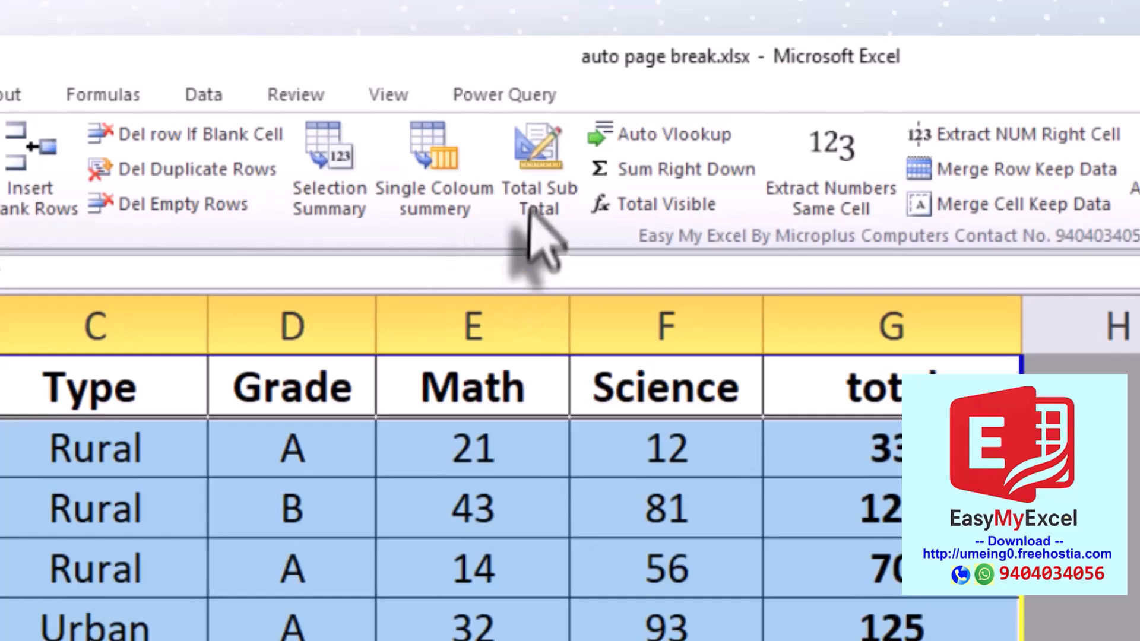
click(528, 152)
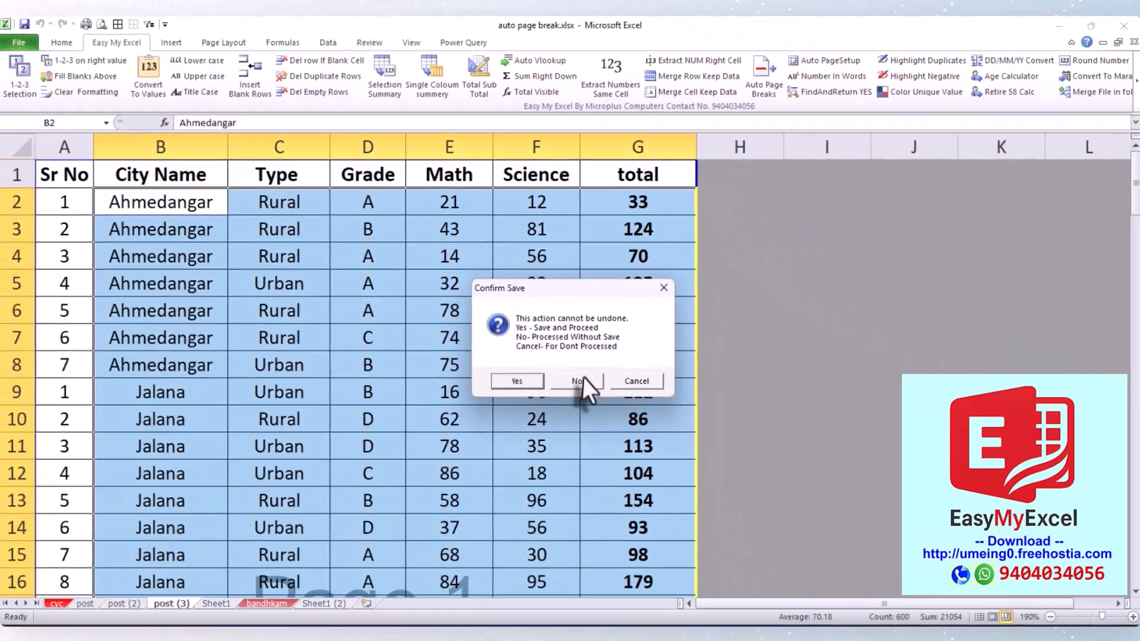
click(582, 377)
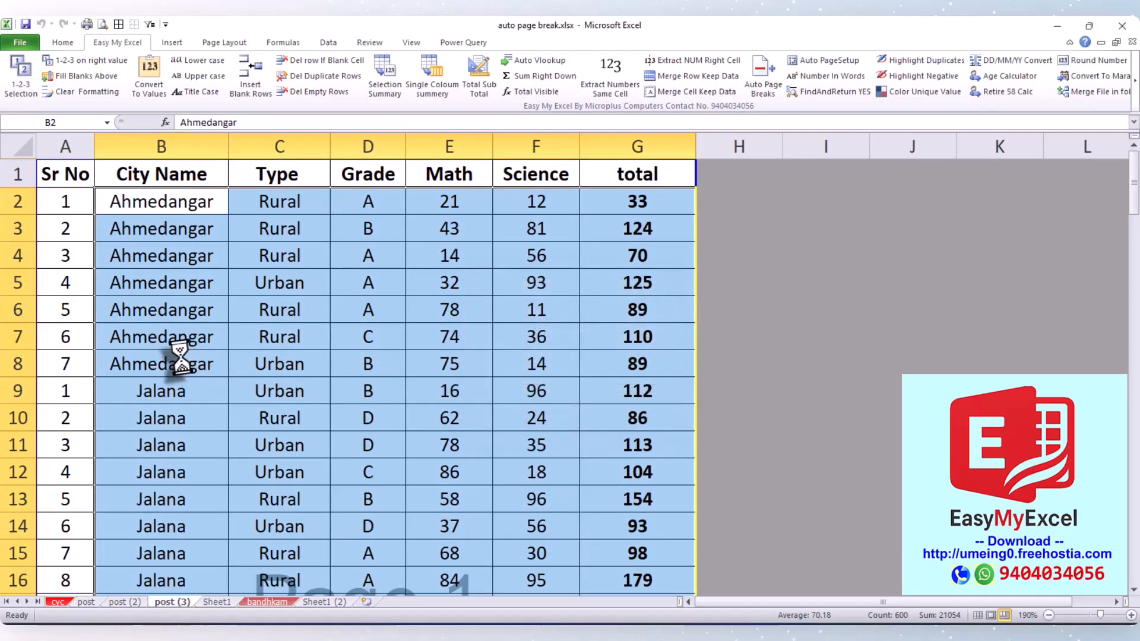
click(668, 373)
Examine the Total rows under each city group and the grand total row at the end of the data
drag(70, 390, 580, 394)
scroll(344, 417, down, 4)
drag(59, 360, 534, 359)
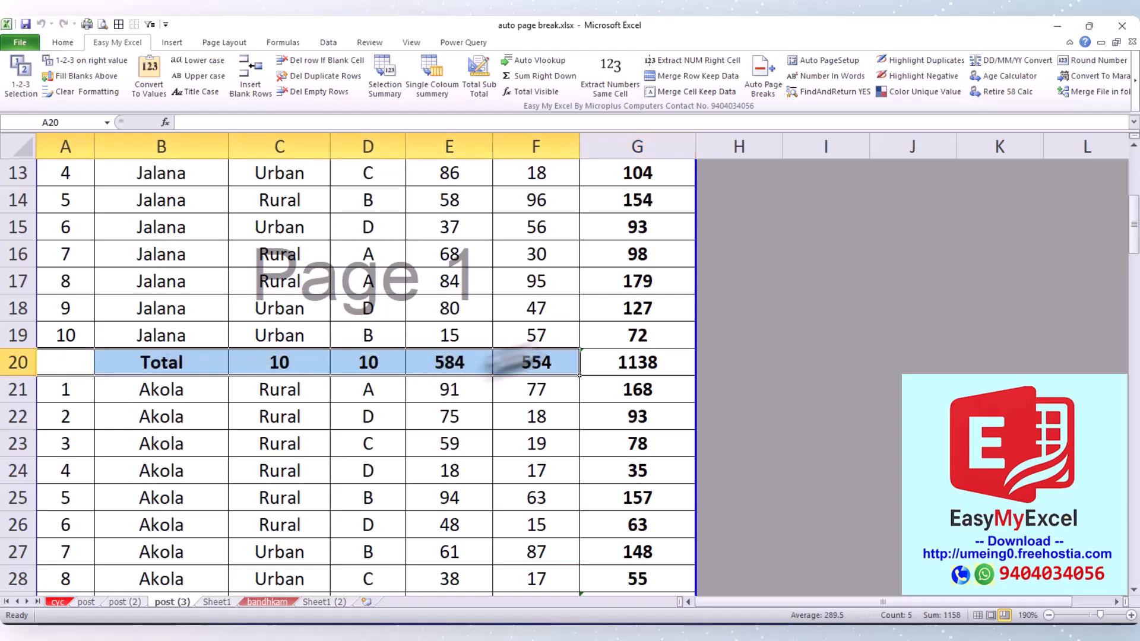
scroll(95, 430, down, 2)
drag(53, 439, 536, 440)
scroll(344, 471, down, 1)
scroll(346, 471, down, 4)
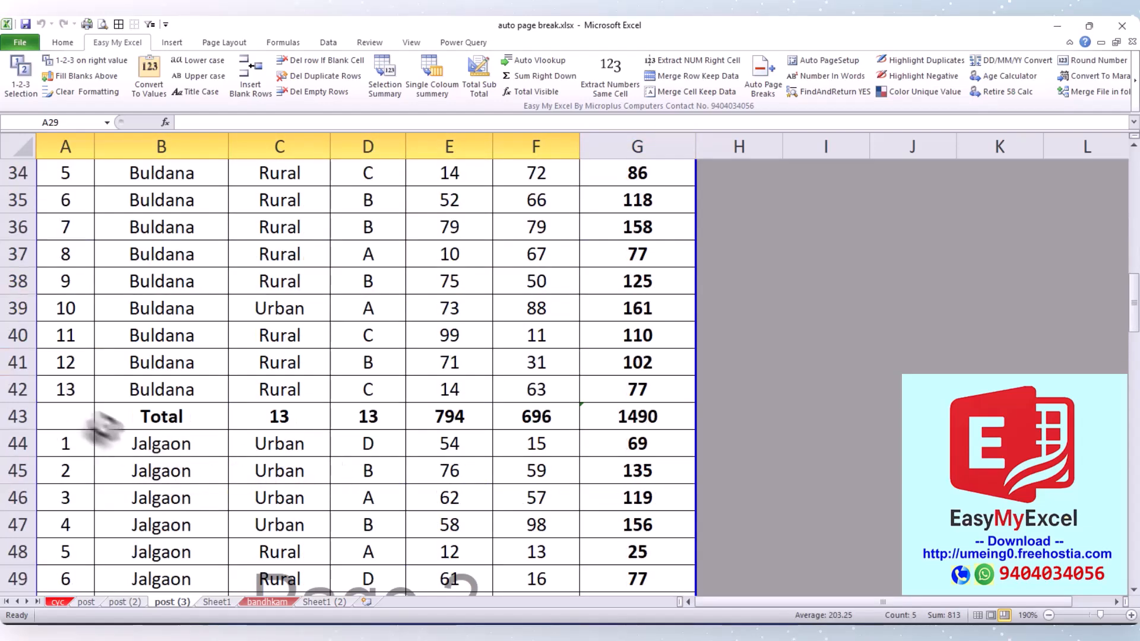
drag(96, 422, 501, 363)
scroll(369, 448, down, 18)
scroll(330, 453, down, 6)
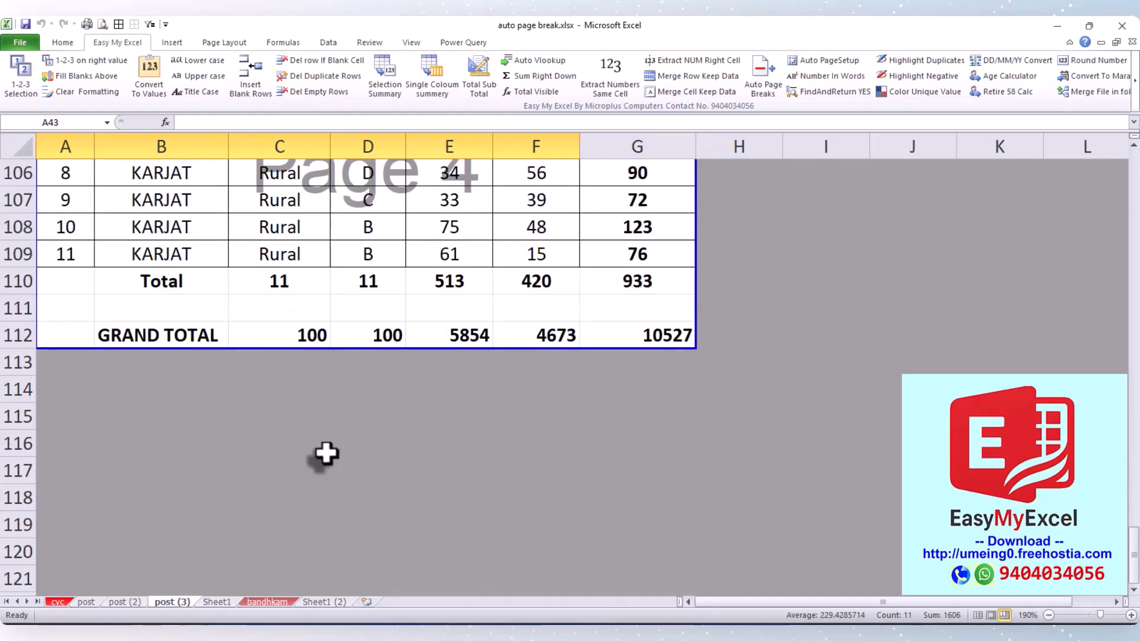
drag(69, 319, 771, 371)
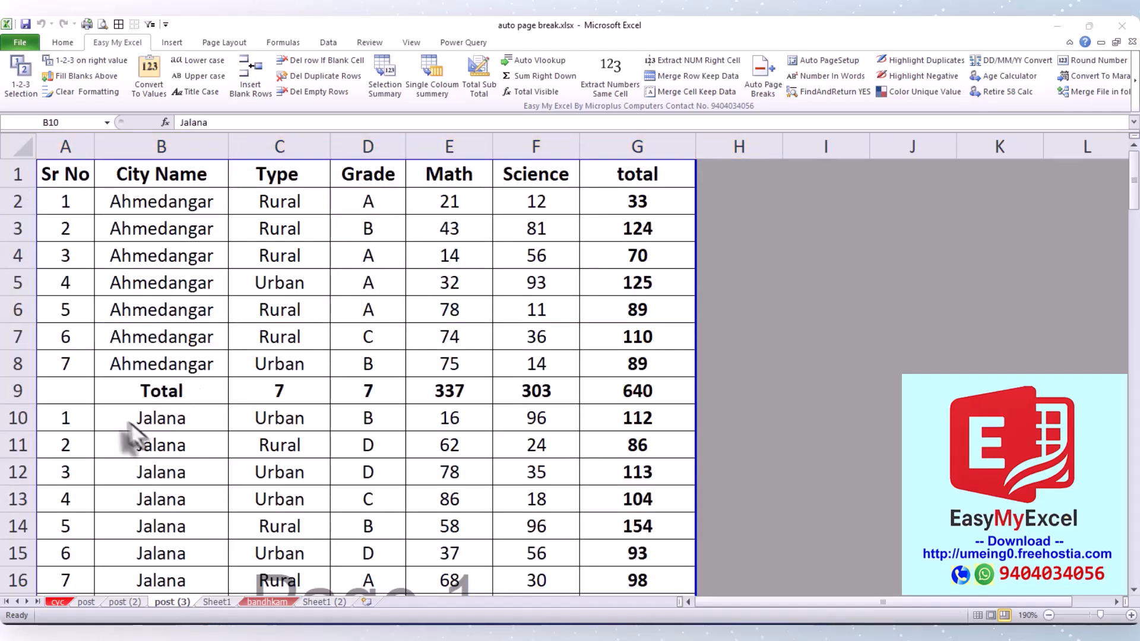
Insert automatic page breaks based on the City Name column B2:B110 without saving, and review the breaks after the city totals
drag(178, 205, 159, 594)
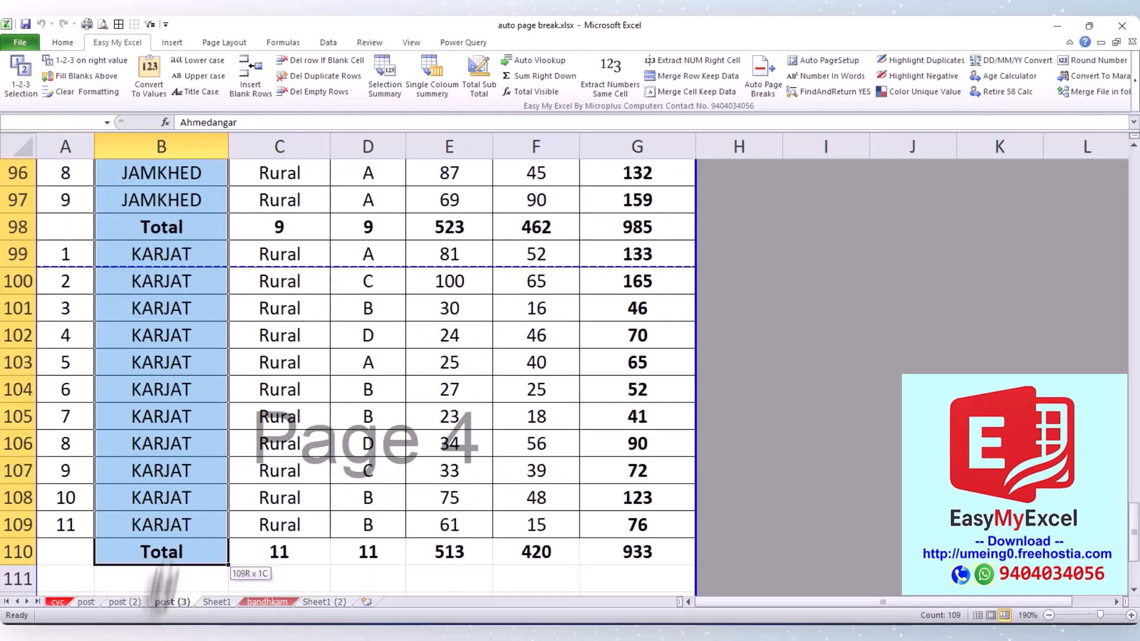
scroll(208, 385, up, 20)
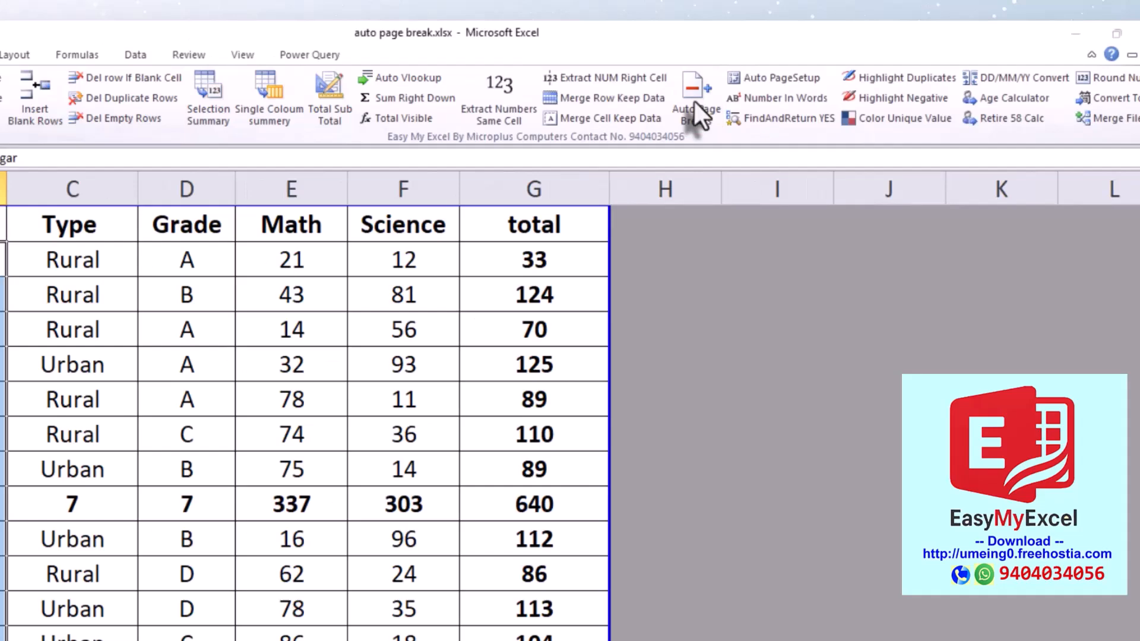
click(480, 163)
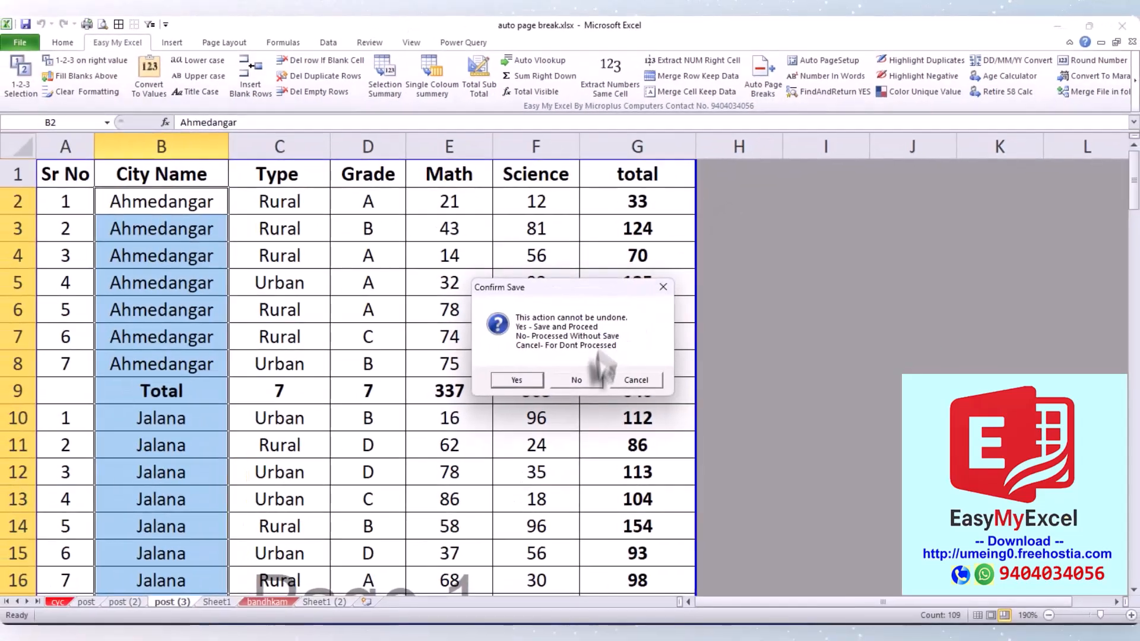
click(576, 380)
click(658, 372)
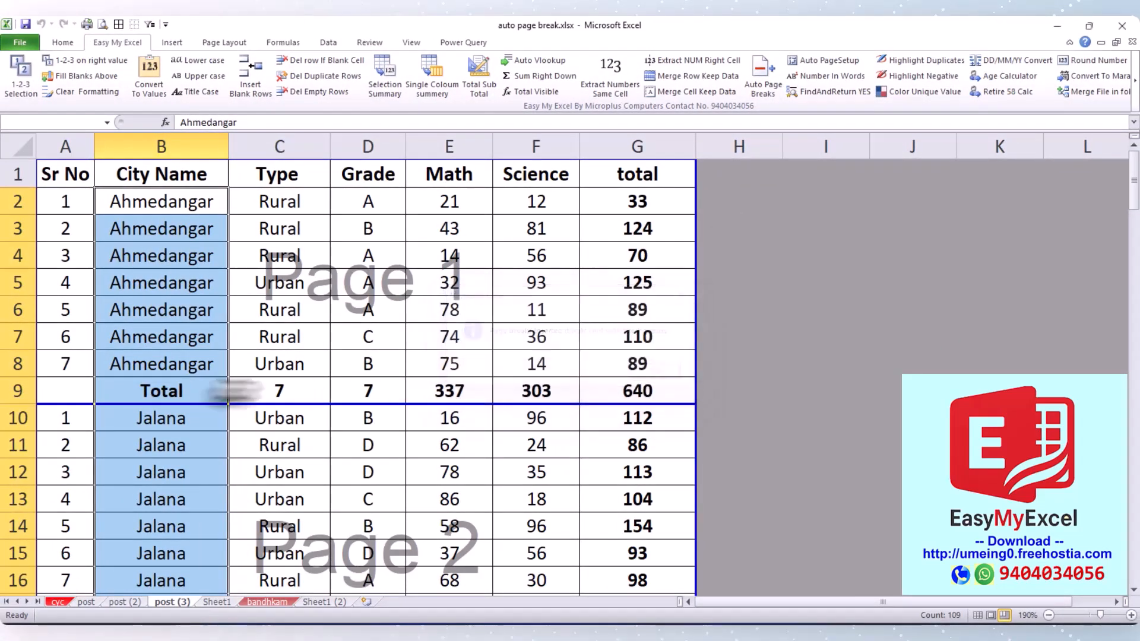
click(212, 391)
scroll(205, 401, down, 3)
scroll(229, 409, down, 2)
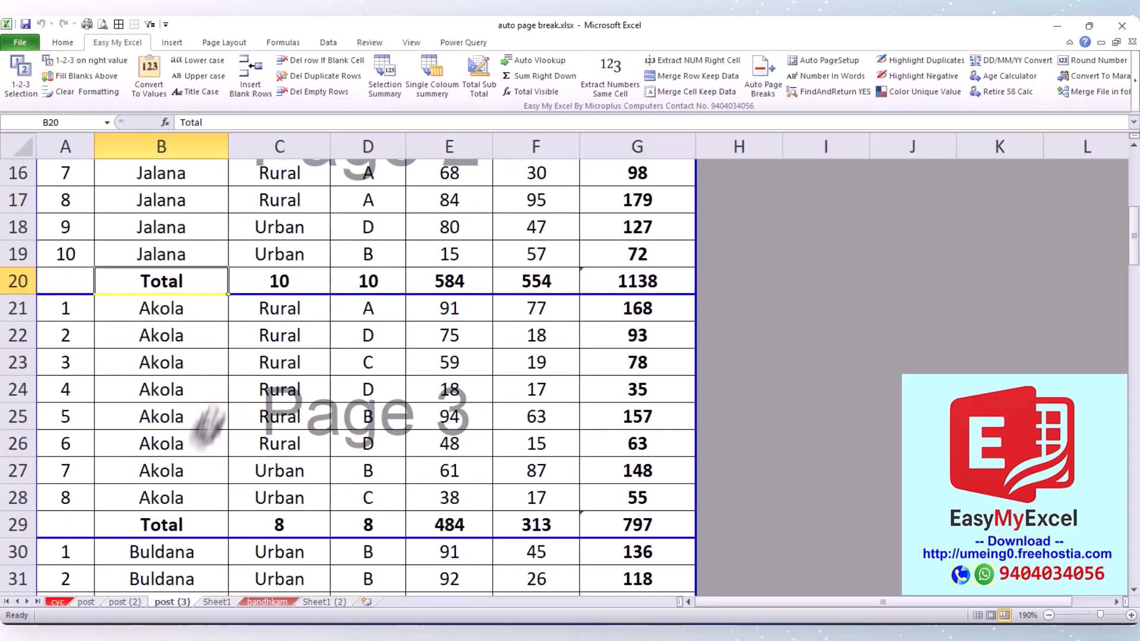
scroll(204, 498, down, 11)
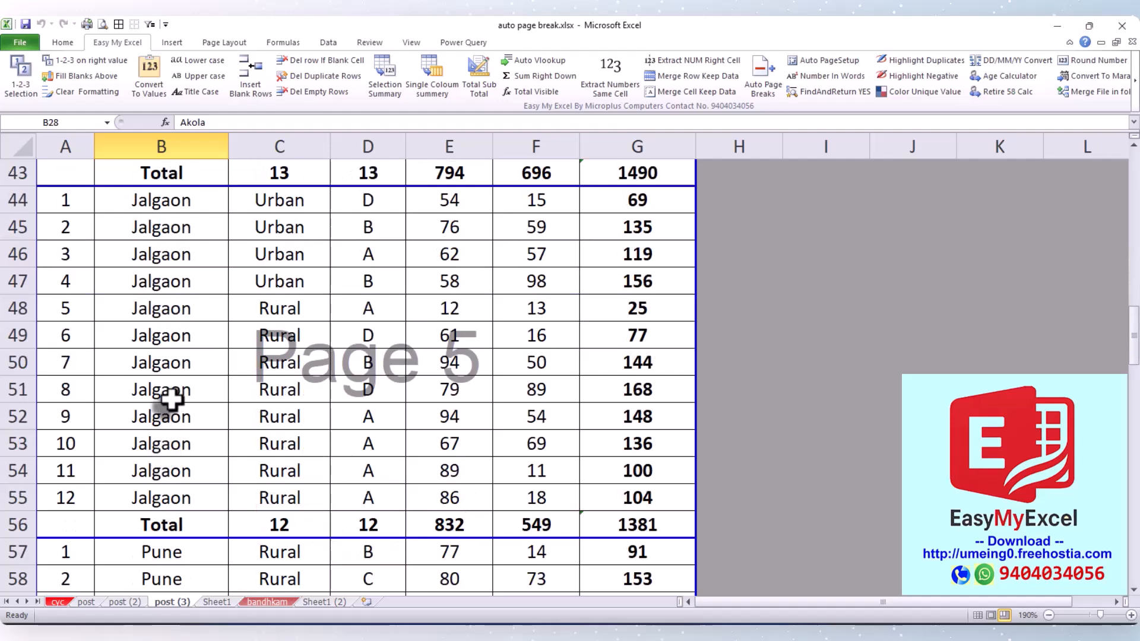
scroll(171, 399, down, 13)
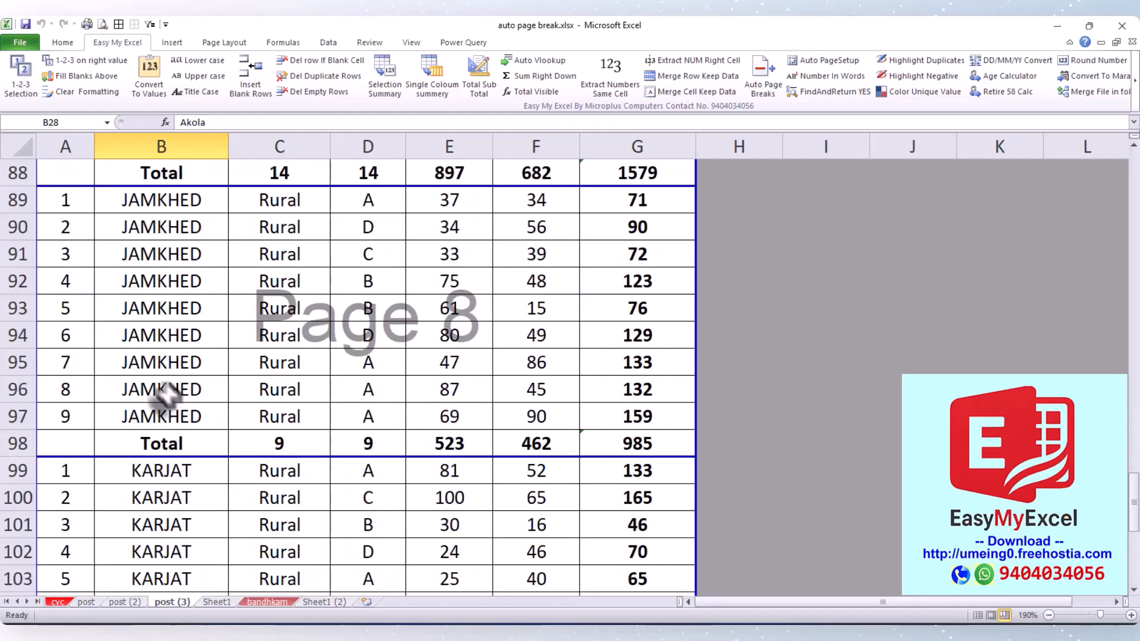
Merge the selected First, Middle and Last Name cells row by row on the post (2) sheet, keeping their data, without saving
key(ctrl+Page_Up)
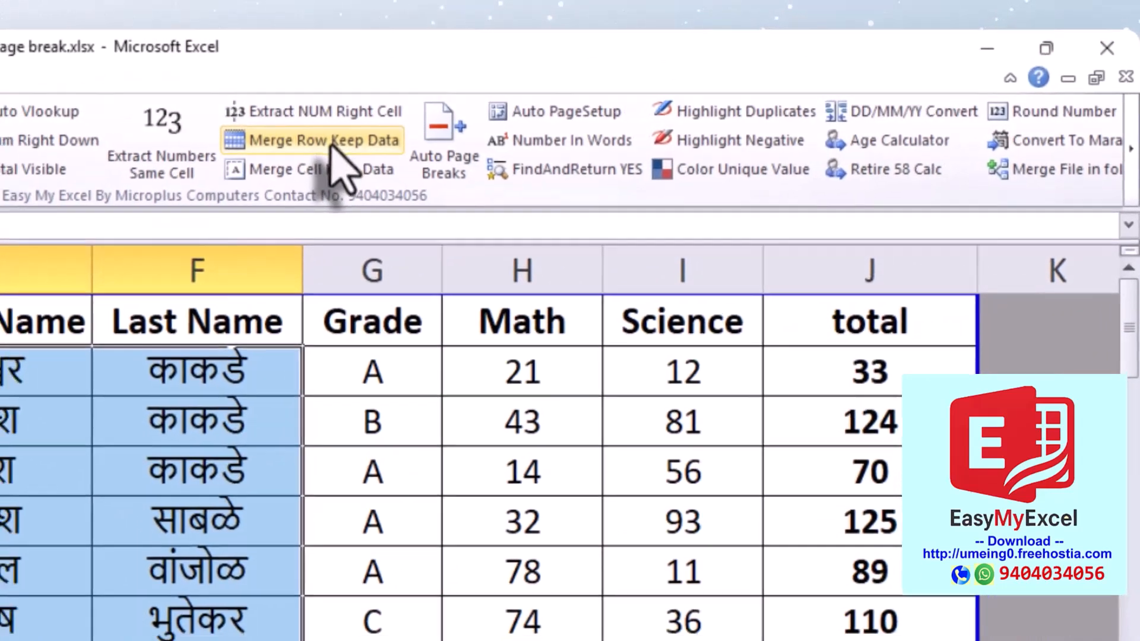
click(682, 76)
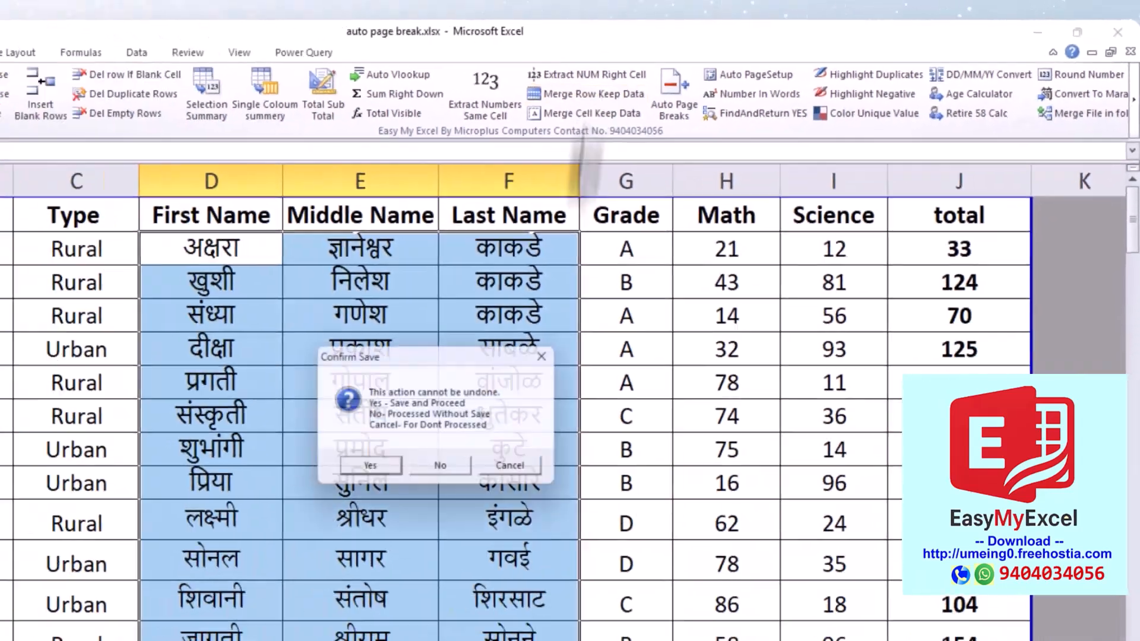
click(440, 465)
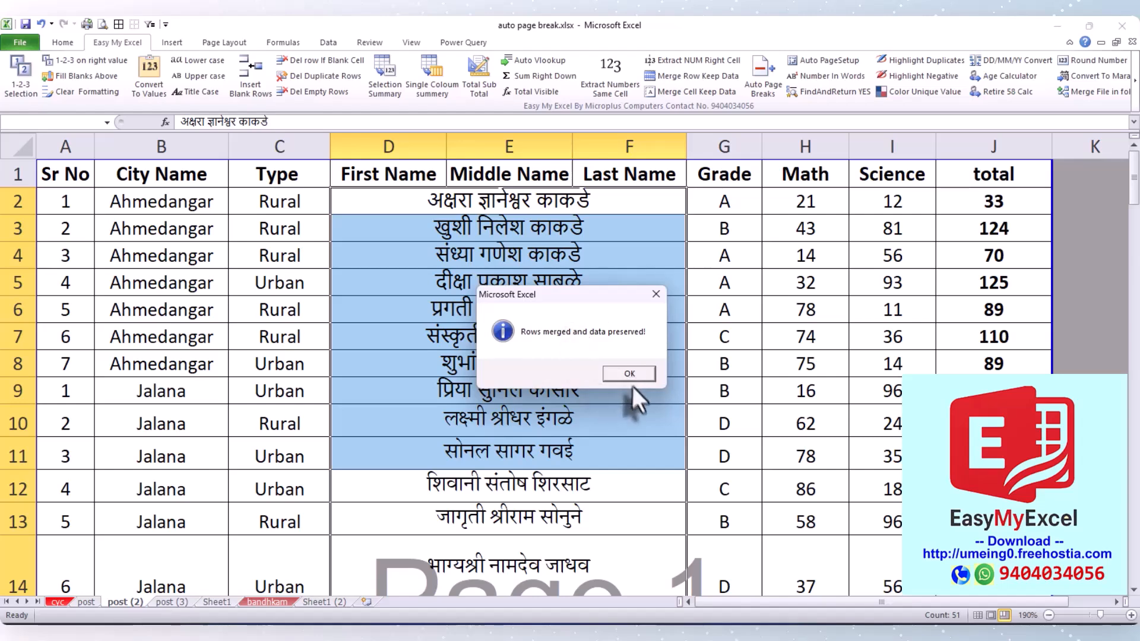
click(629, 374)
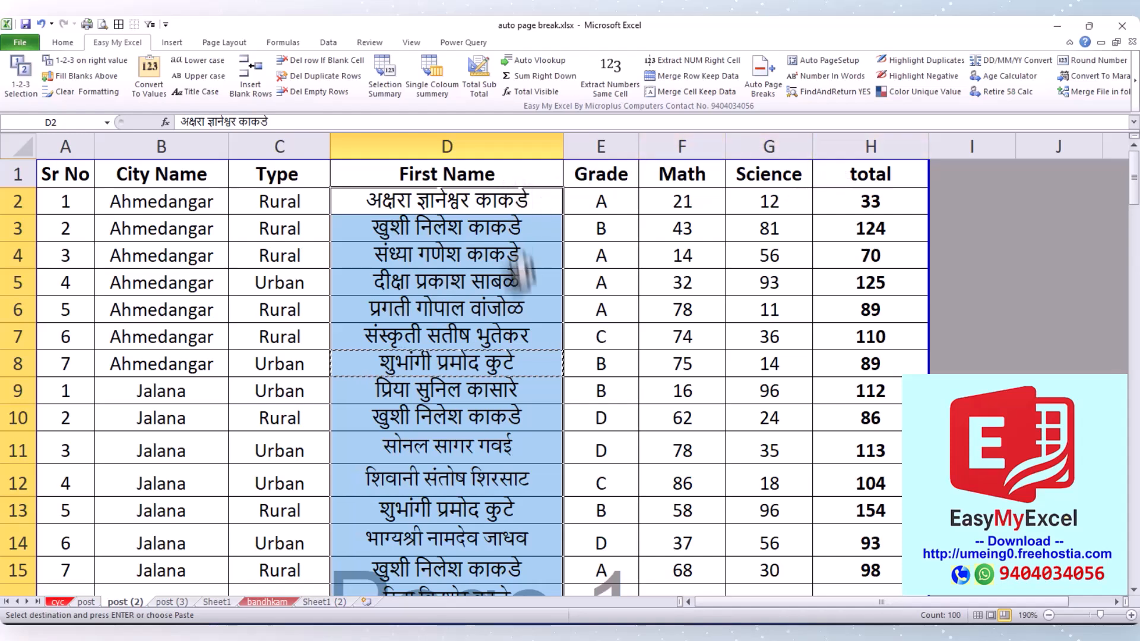
Highlight duplicate full names in the First Name column from D2 down without saving, and review the colored cells
click(931, 63)
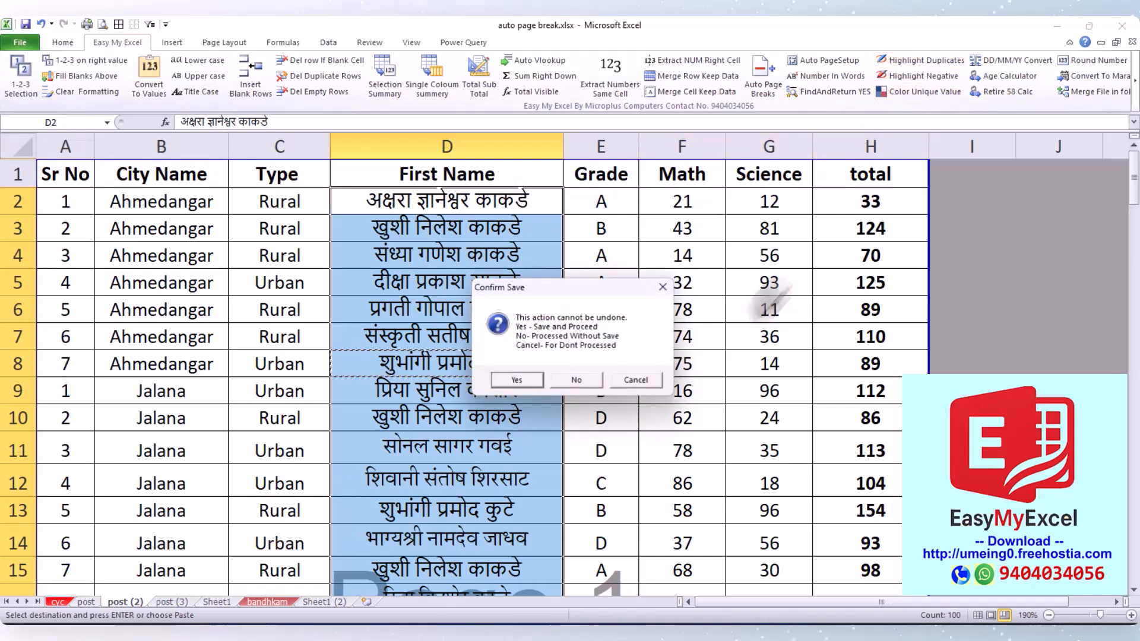
click(590, 380)
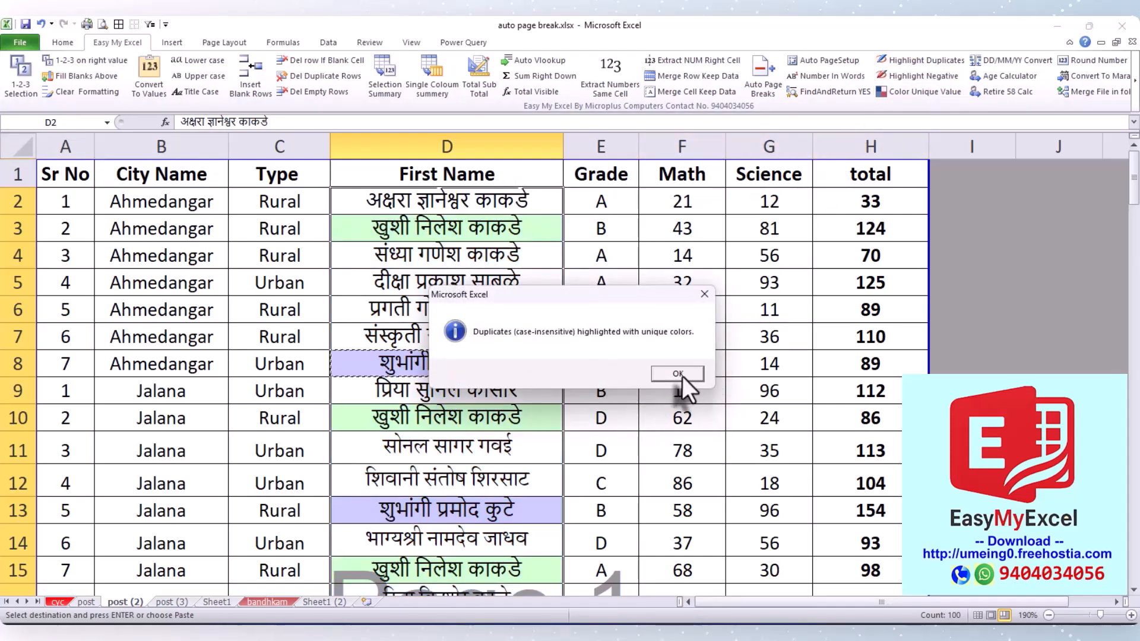
click(680, 376)
click(493, 286)
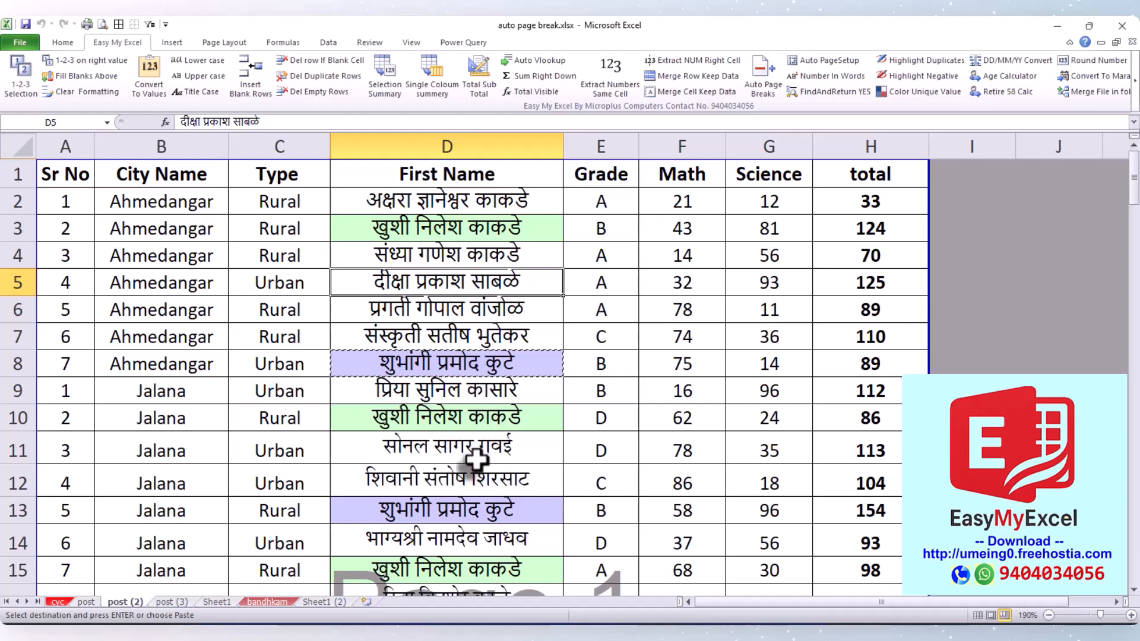
scroll(475, 459, down, 2)
scroll(473, 371, down, 1)
scroll(470, 371, up, 3)
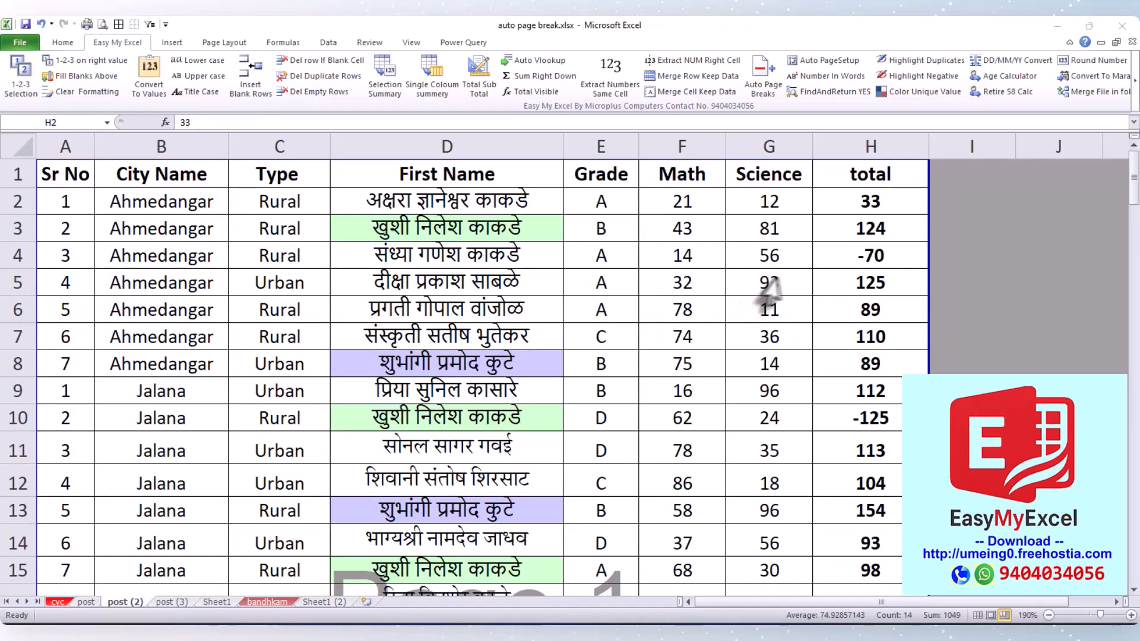
Highlight the negative values in the total column H2:H15 without saving the workbook
click(895, 208)
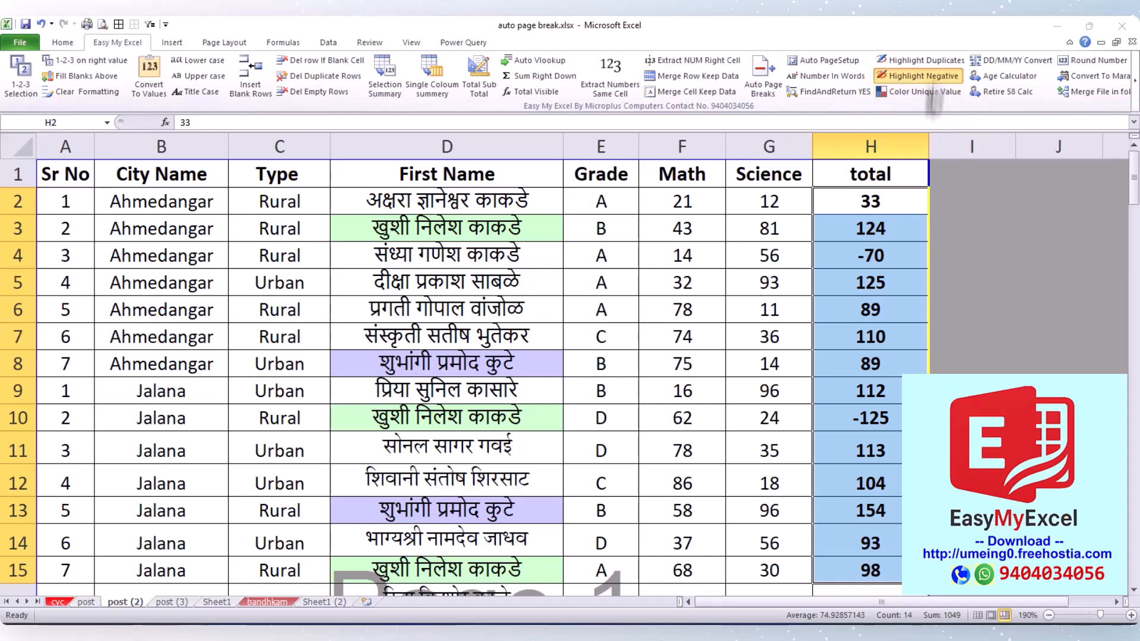
click(921, 76)
click(576, 380)
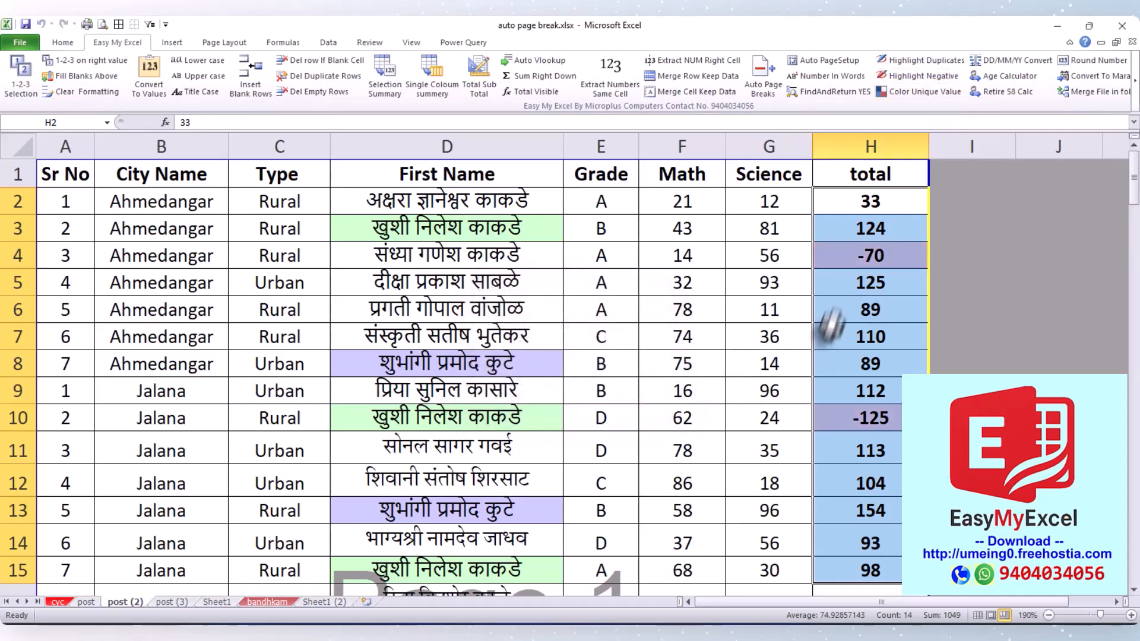
click(840, 284)
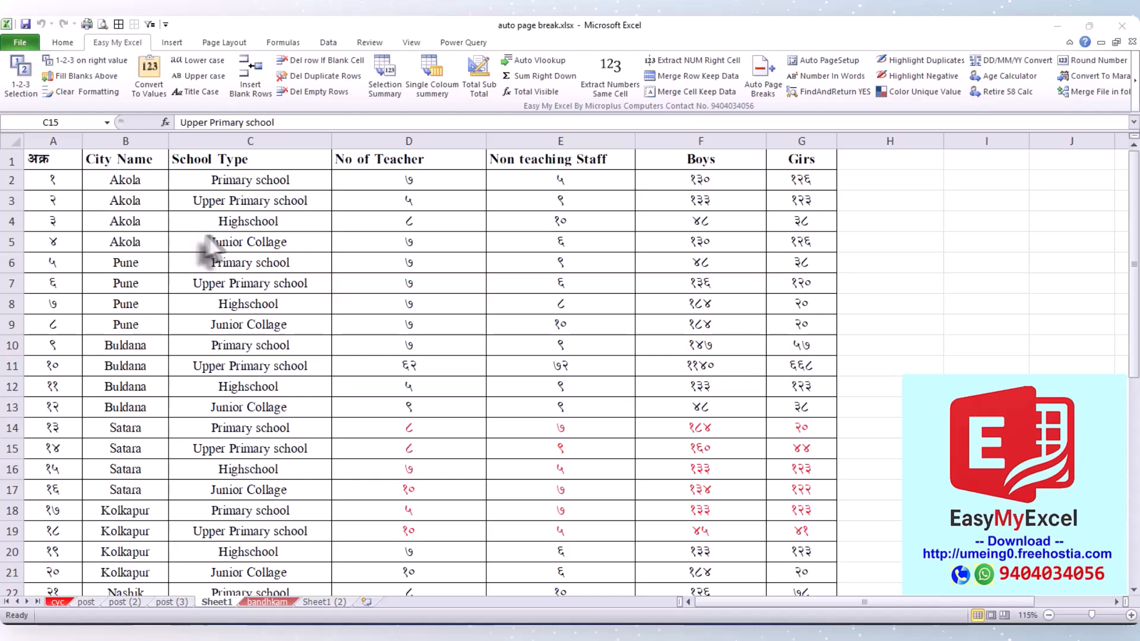
Color each unique City Name value in B2:B29 on Sheet1 without saving, and review the colored groups
click(311, 268)
drag(131, 177, 122, 555)
scroll(112, 458, up, 3)
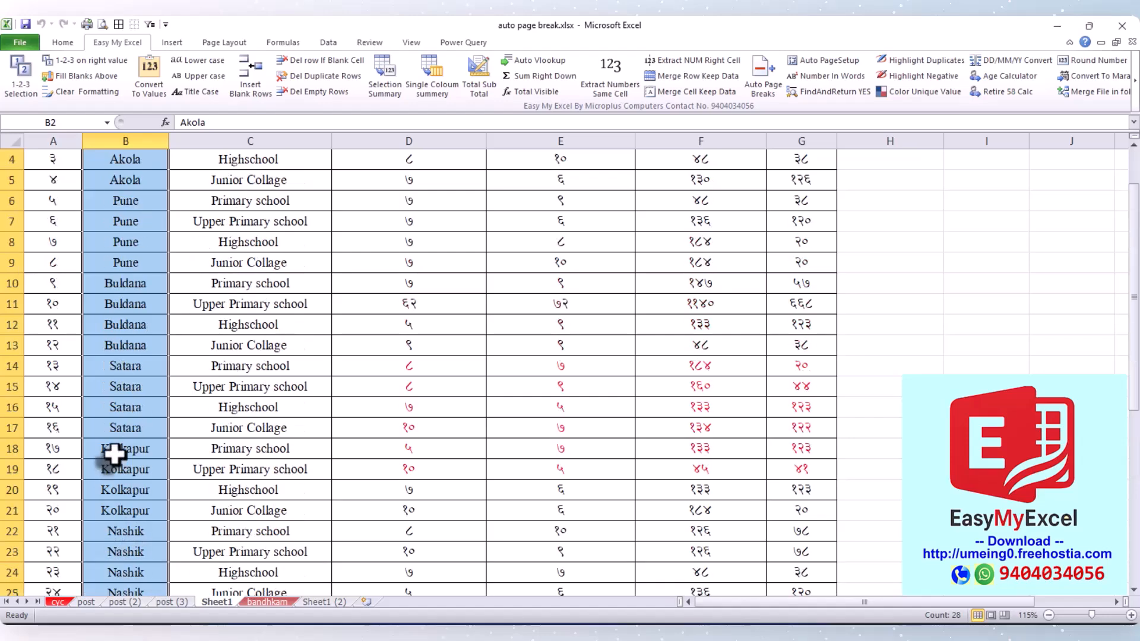
click(922, 92)
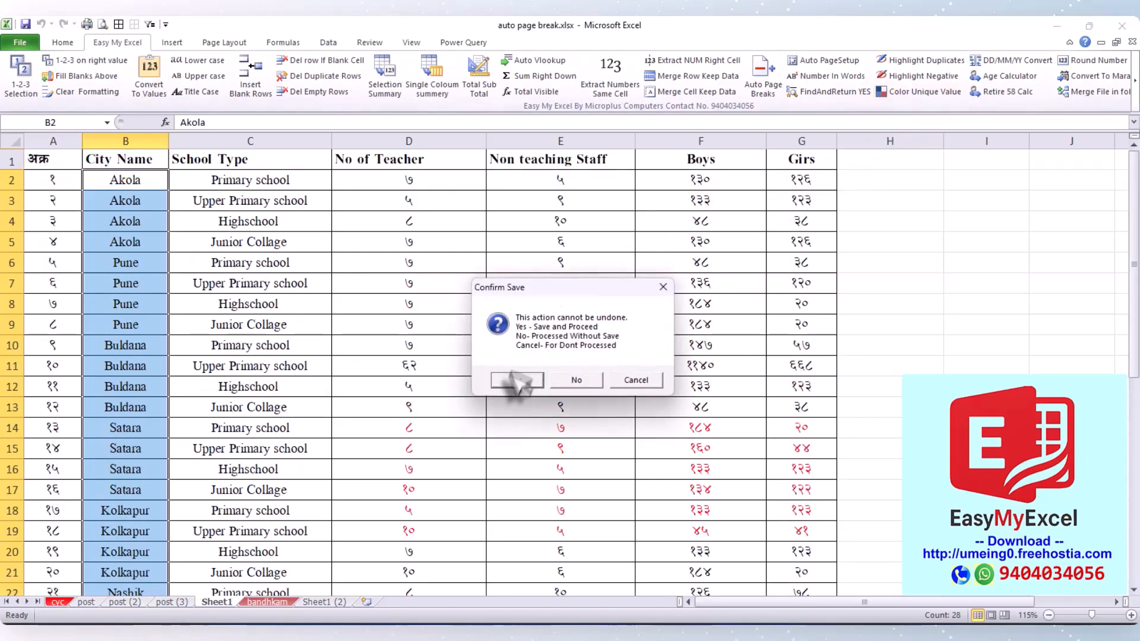
click(575, 380)
click(293, 343)
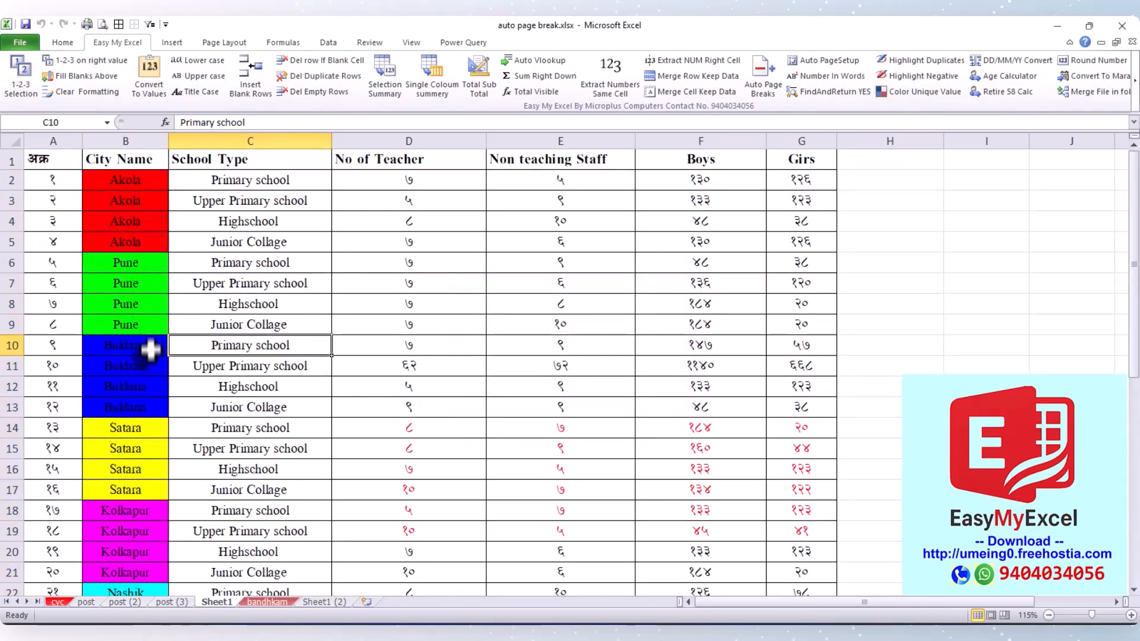
scroll(152, 362, down, 5)
scroll(139, 376, up, 5)
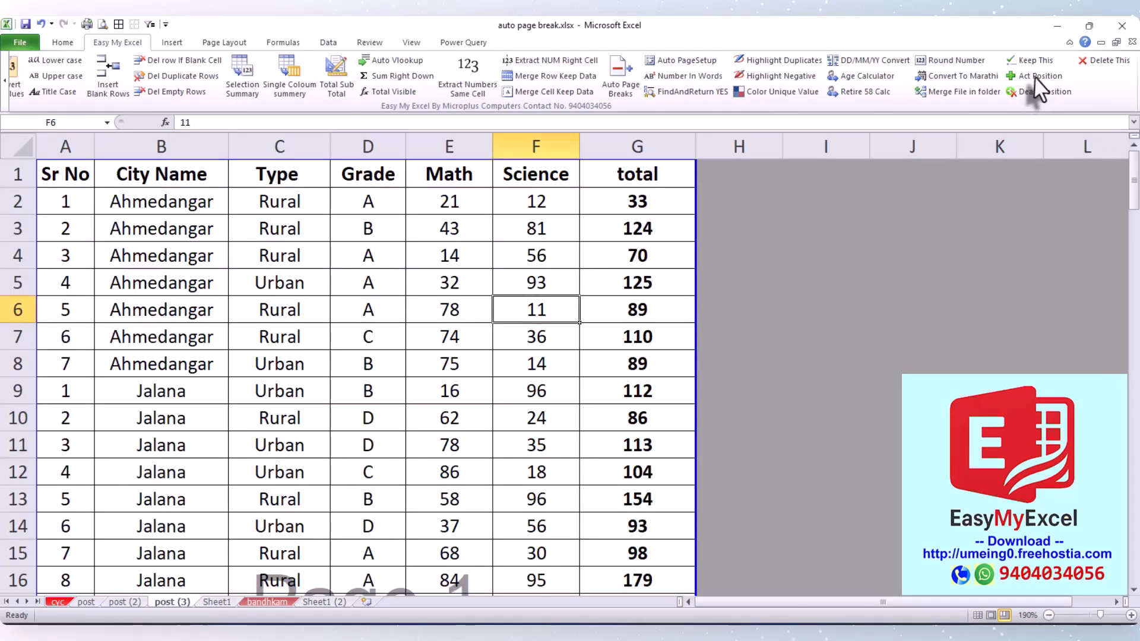
Activate the active-position highlighting on the post (3) sheet and accept that existing fill colors are cleared
click(1036, 78)
click(681, 372)
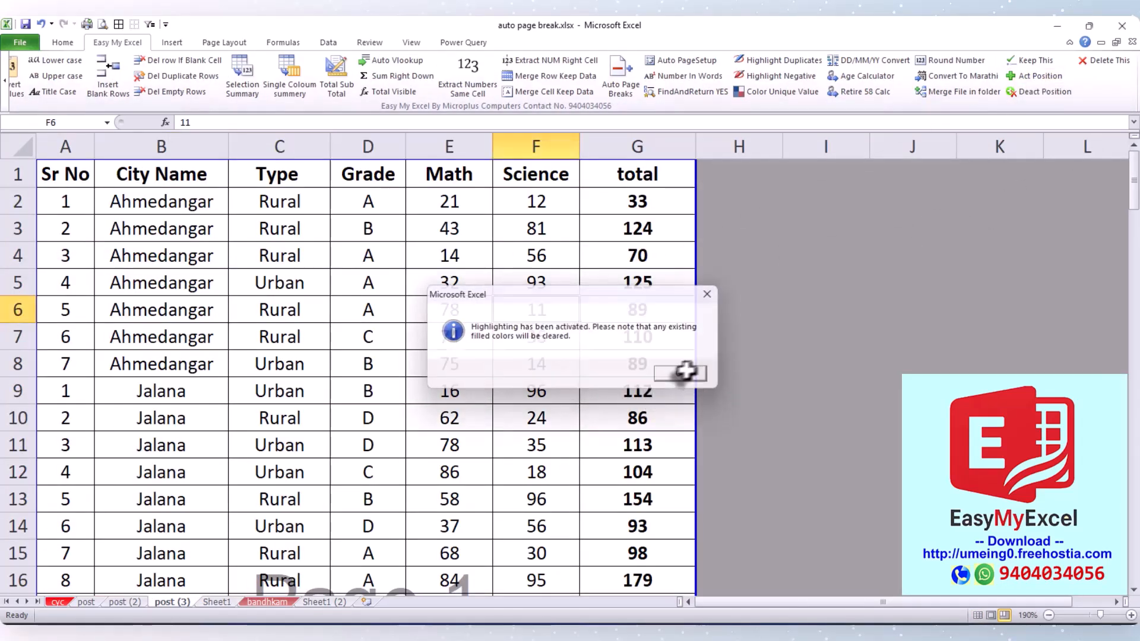
Select various cells across the Grade, Math, Science and total columns on post (3) to examine the active row and column highlighting
click(555, 368)
click(637, 446)
click(449, 348)
click(539, 367)
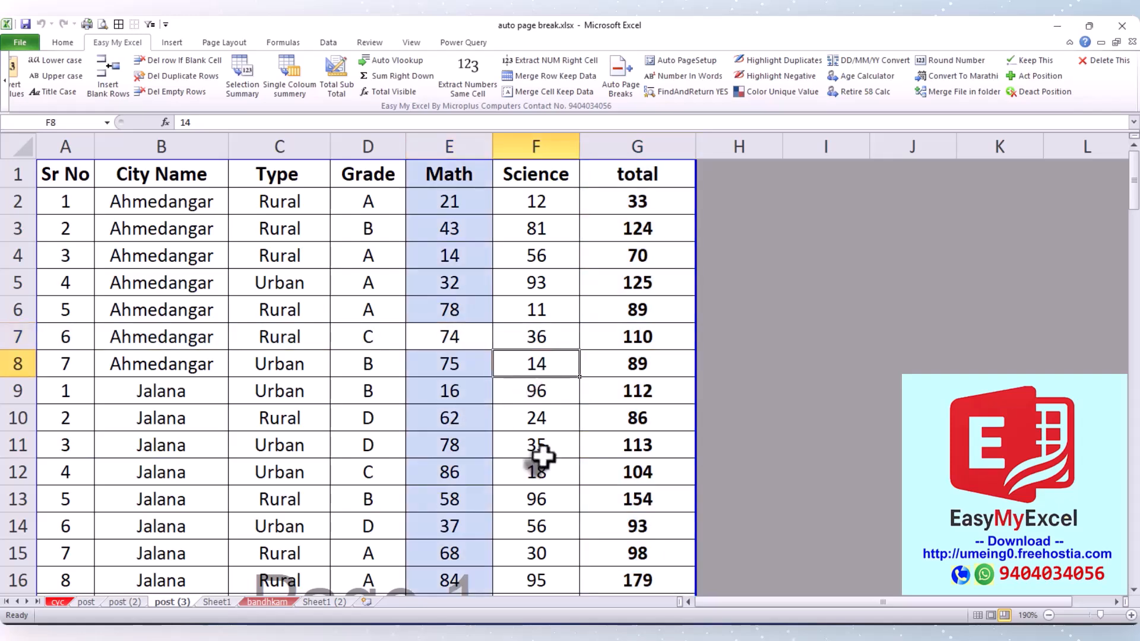
click(544, 463)
click(632, 337)
click(395, 339)
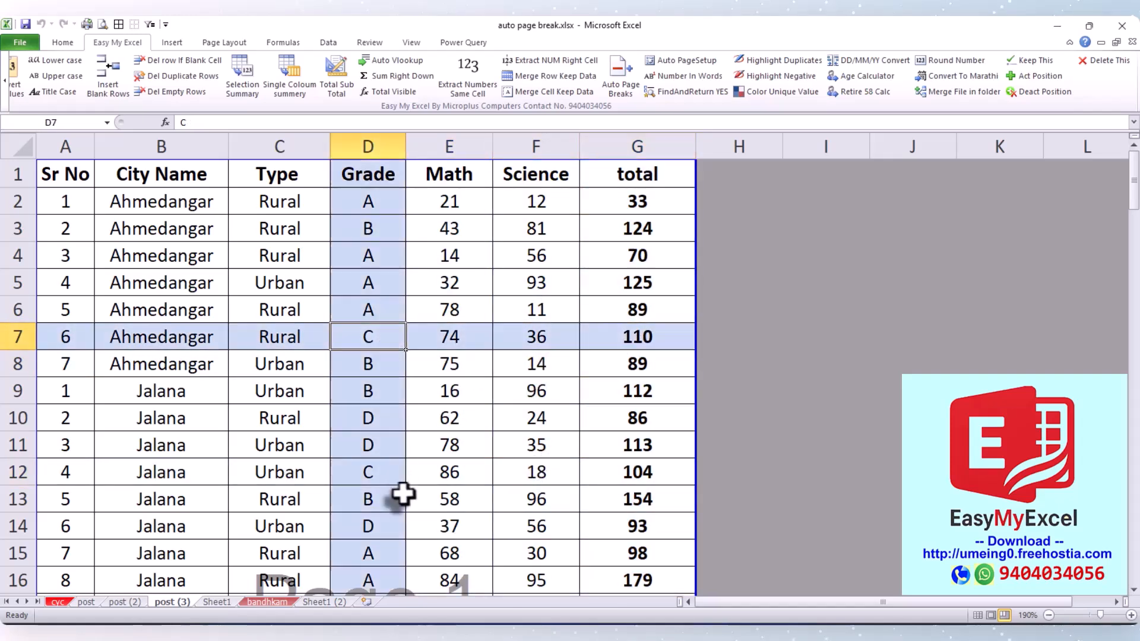
click(453, 462)
click(597, 344)
click(542, 337)
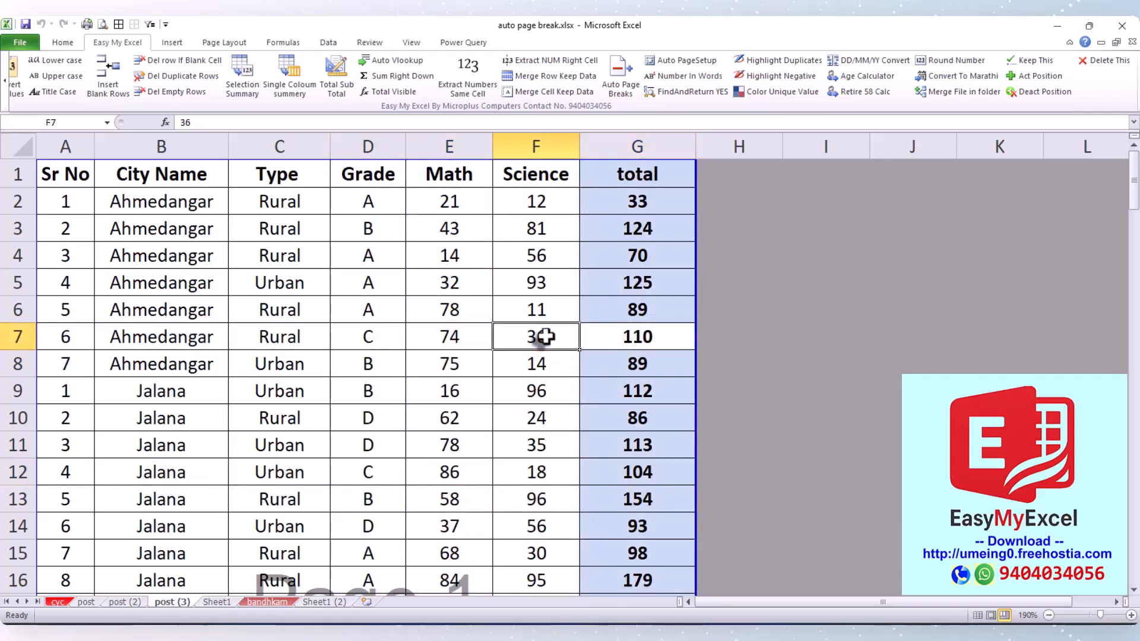
click(537, 392)
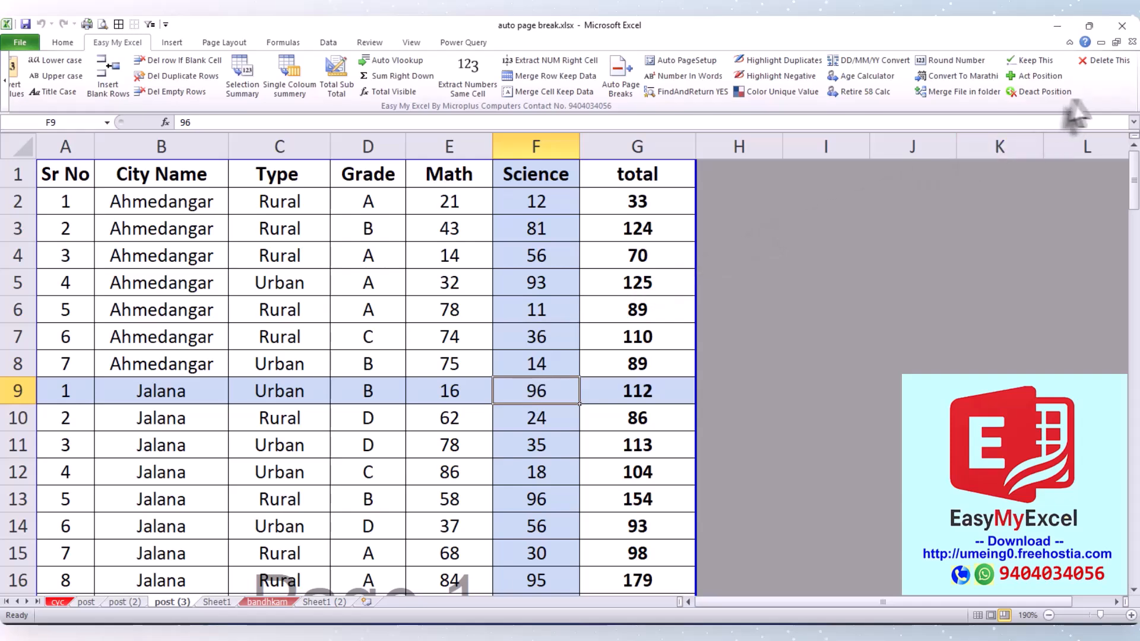
Deactivate the active-position highlighting on the post (3) sheet and check it by selecting another cell
click(1050, 95)
click(610, 374)
click(406, 420)
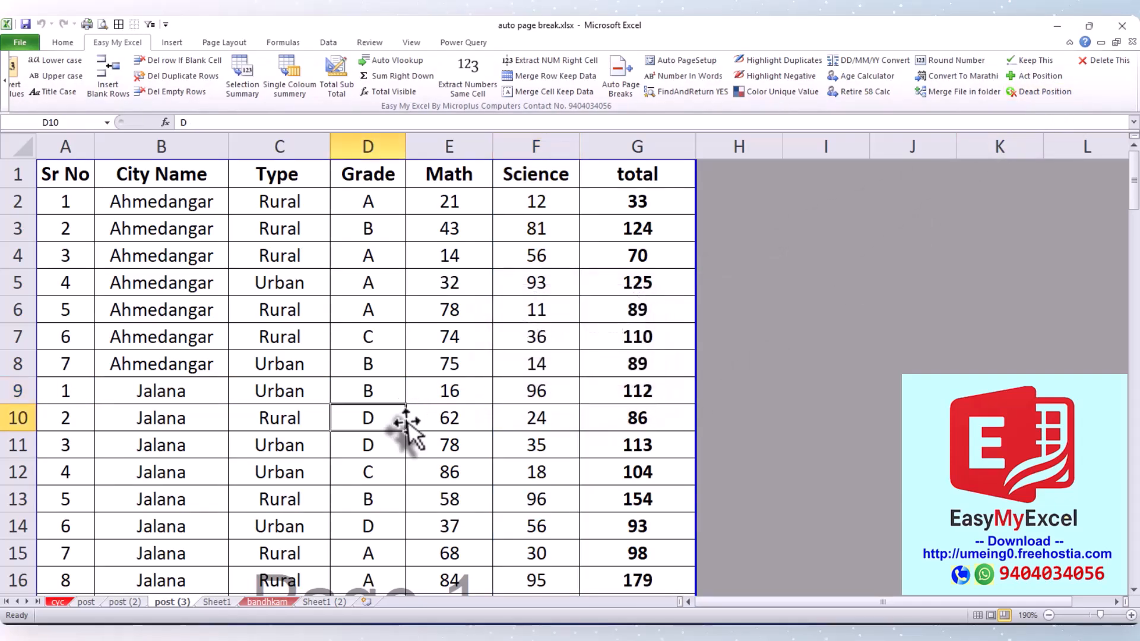
Convert the totals in G3:G11 on post (3) to words in rupees beside them with Number In Words
click(676, 260)
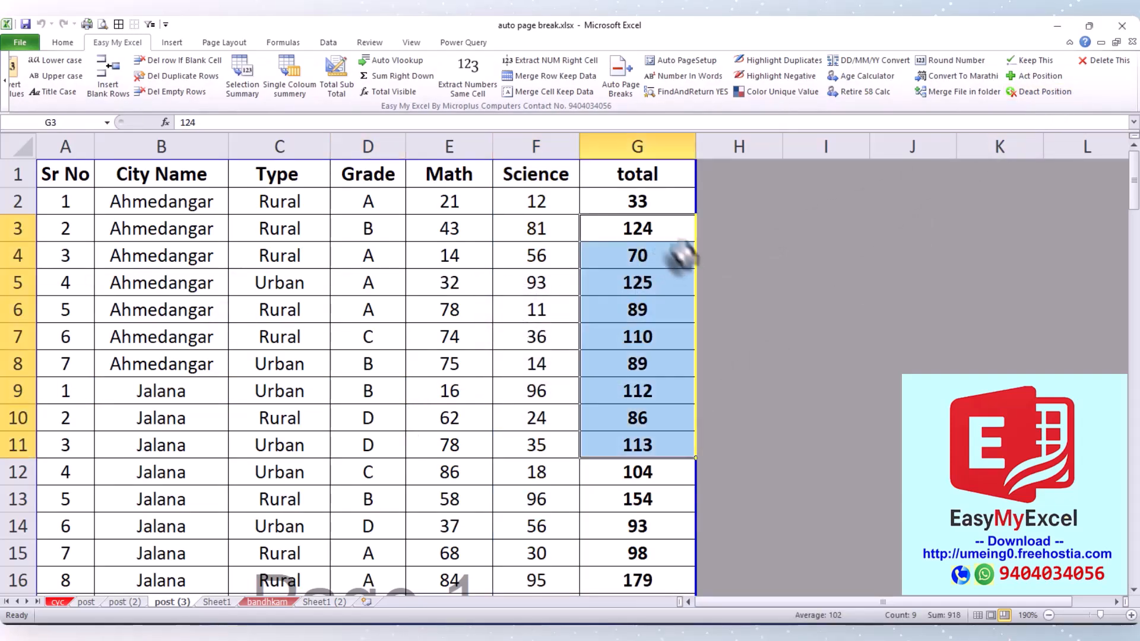
click(683, 76)
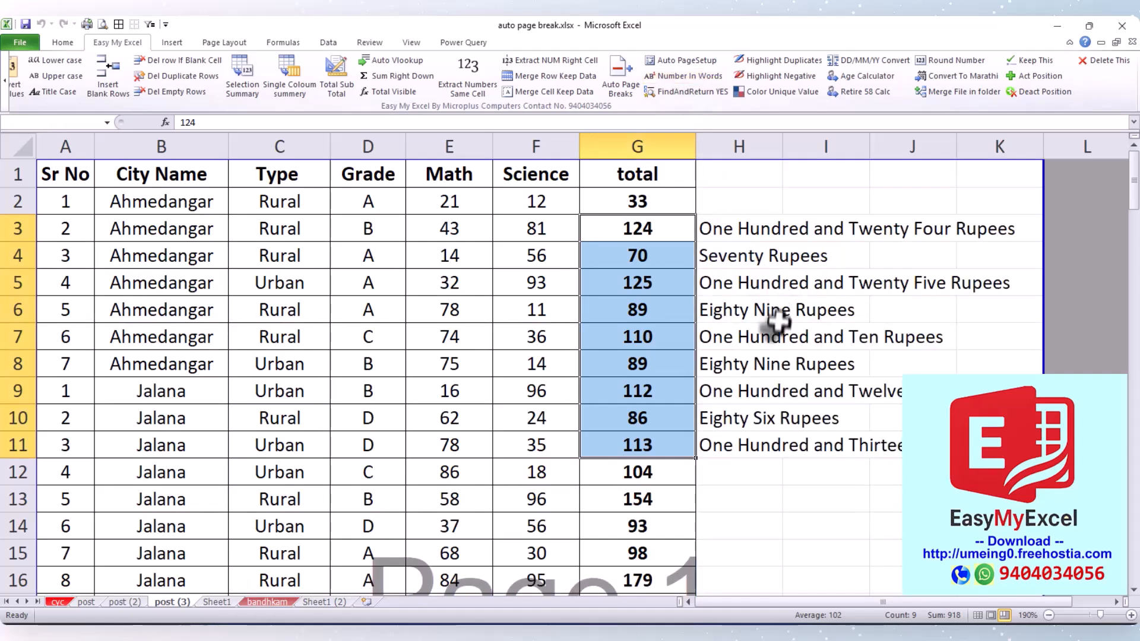
click(511, 340)
Convert the totals in G18:G23 to words with Number In Words
scroll(617, 350, down, 4)
drag(637, 308, 637, 443)
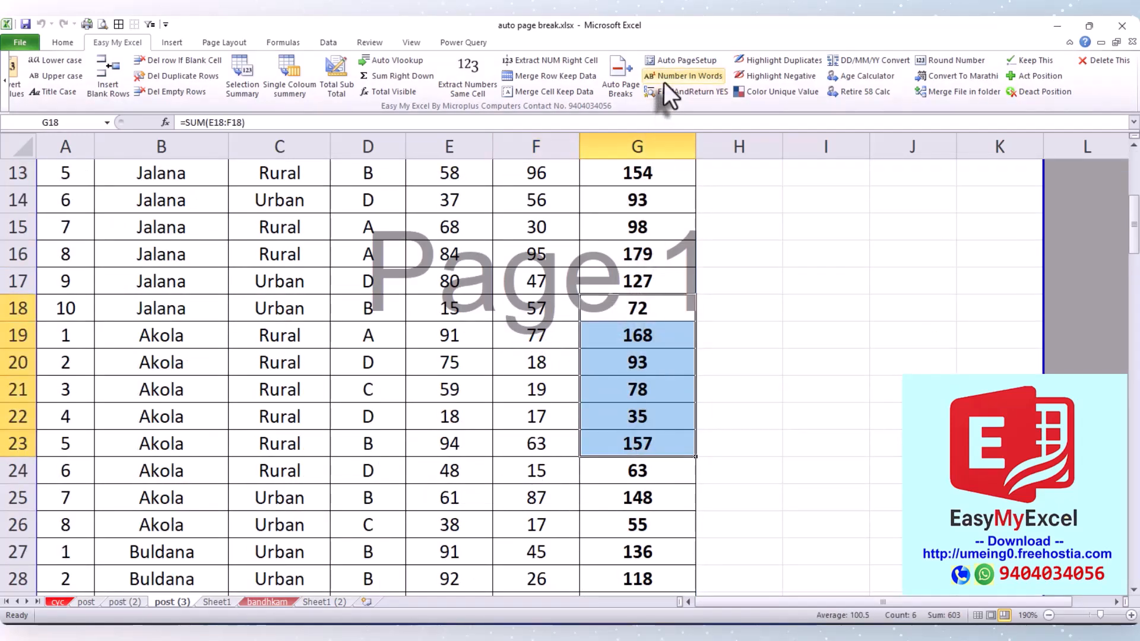
click(683, 76)
Add row and column totals for the Ahmedangar marks in F2:I8 on post (2) with Sum Right Down
drag(682, 201, 943, 363)
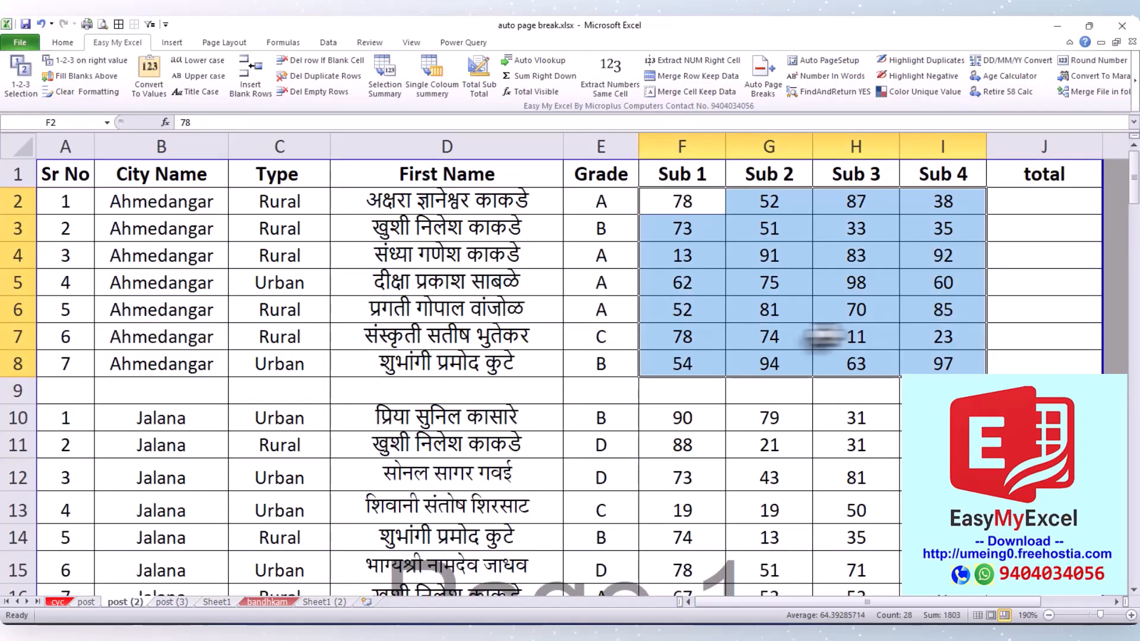
click(544, 74)
click(588, 379)
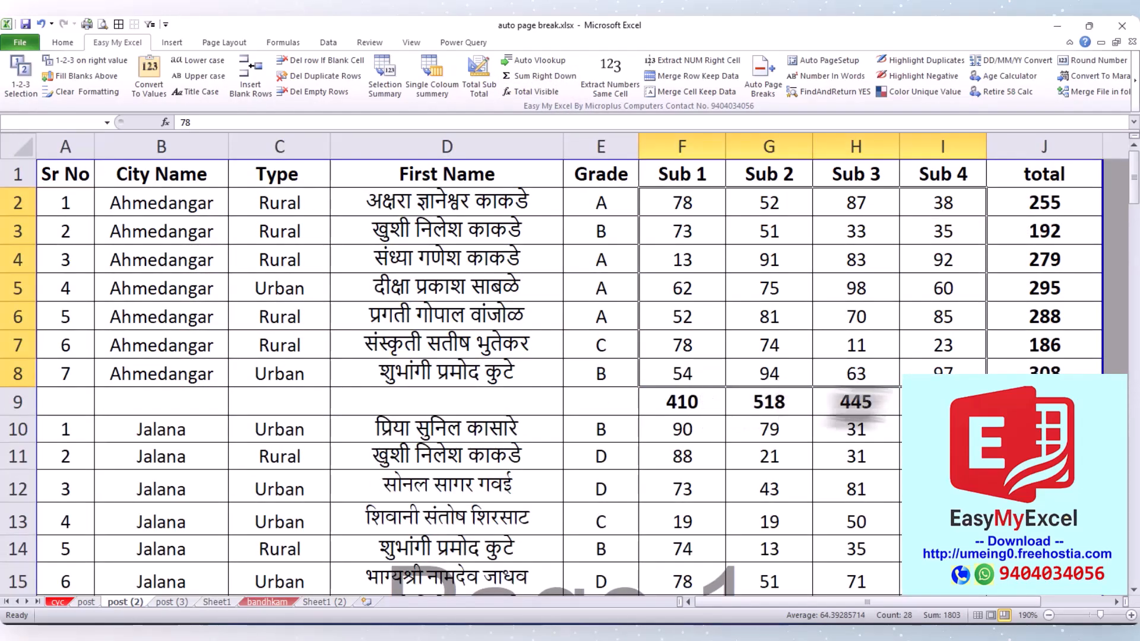
Add row and column totals for the Jalana marks in F10:I18 on post (2)
scroll(1030, 354, down, 2)
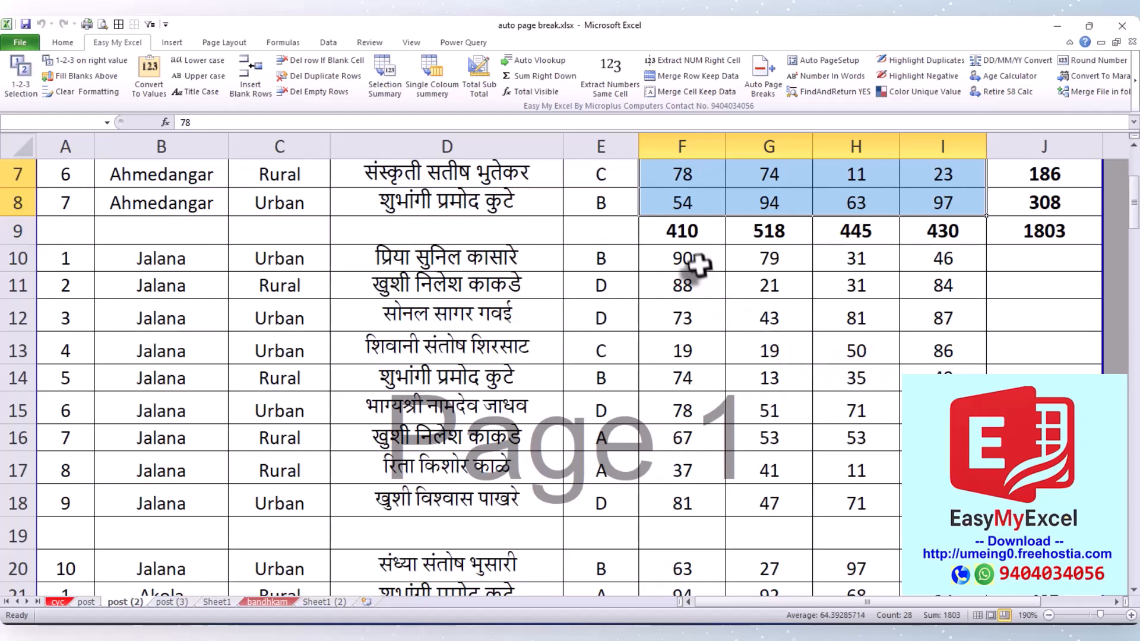
drag(689, 262, 942, 503)
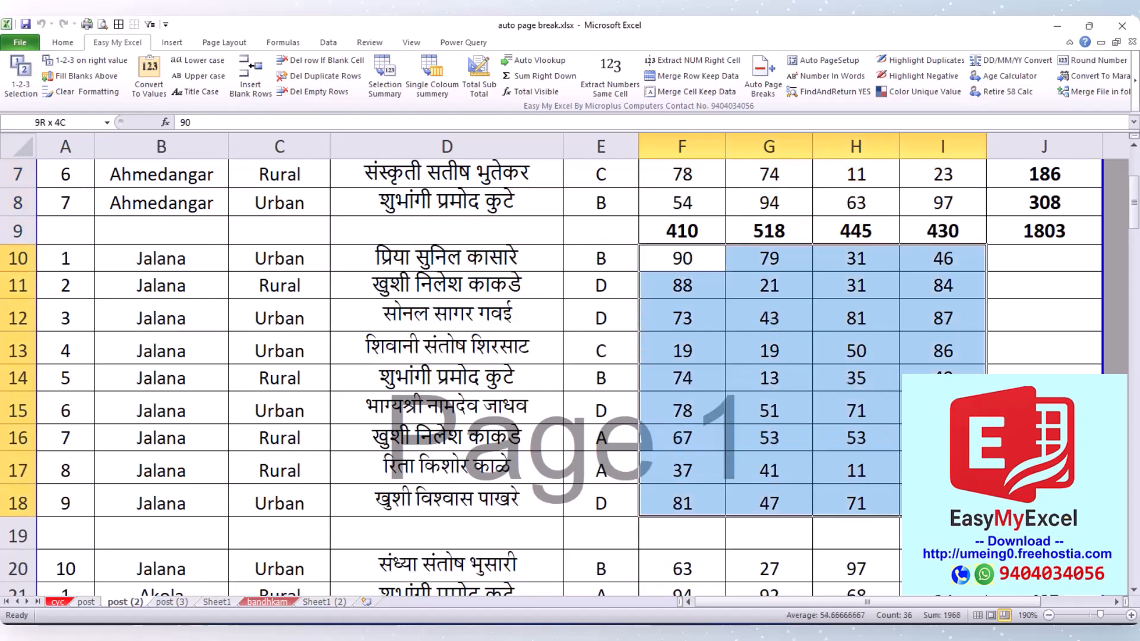
click(532, 91)
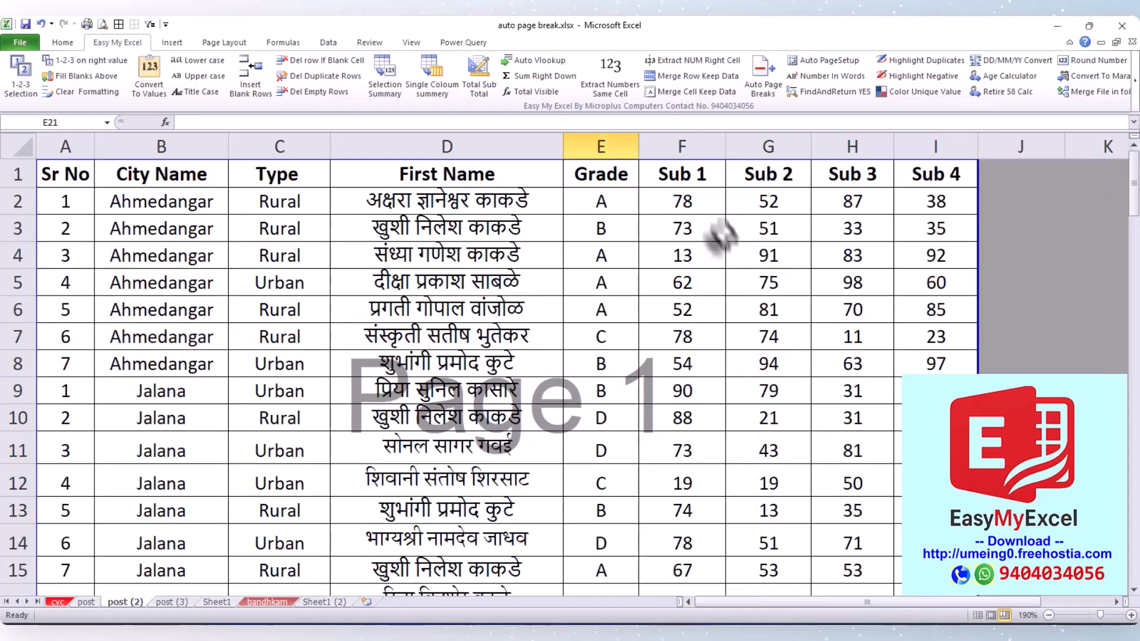
Add visible-only totals in row 18 below the Sub 1 to Sub 4 marks in F2:I17 with Total Visible
drag(683, 186, 938, 593)
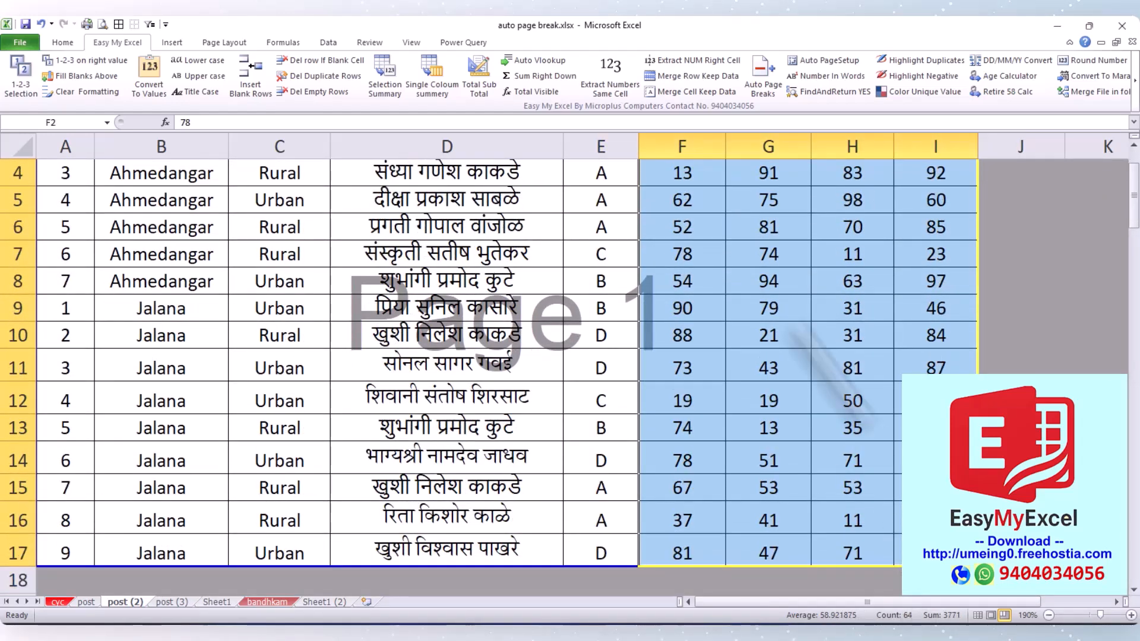
click(745, 433)
scroll(768, 462, down, 2)
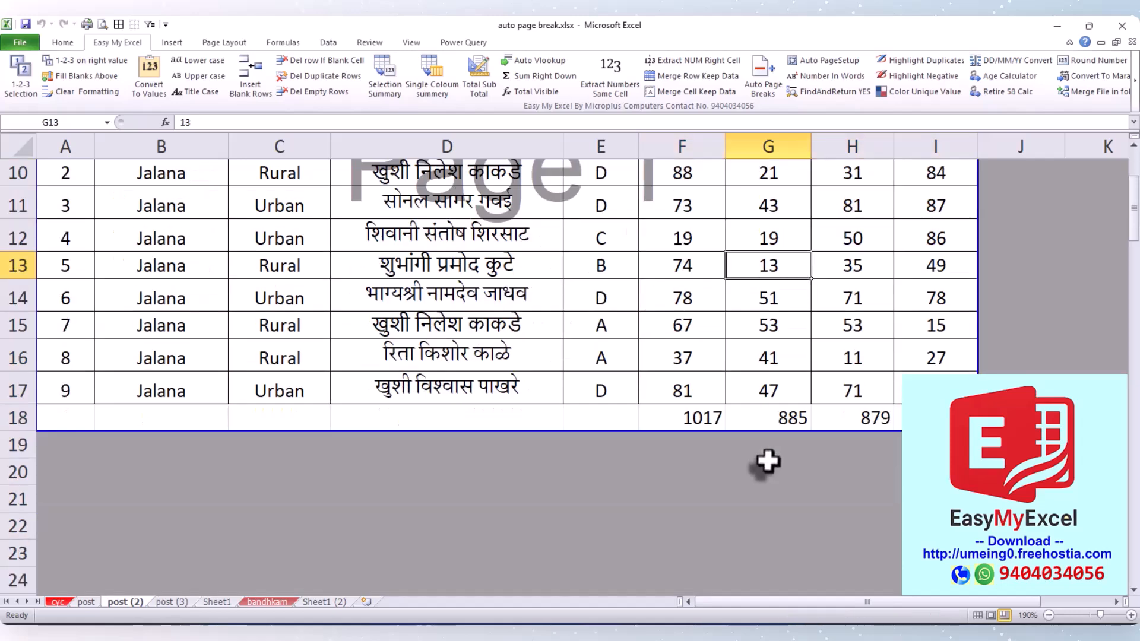
drag(692, 414, 855, 418)
click(682, 295)
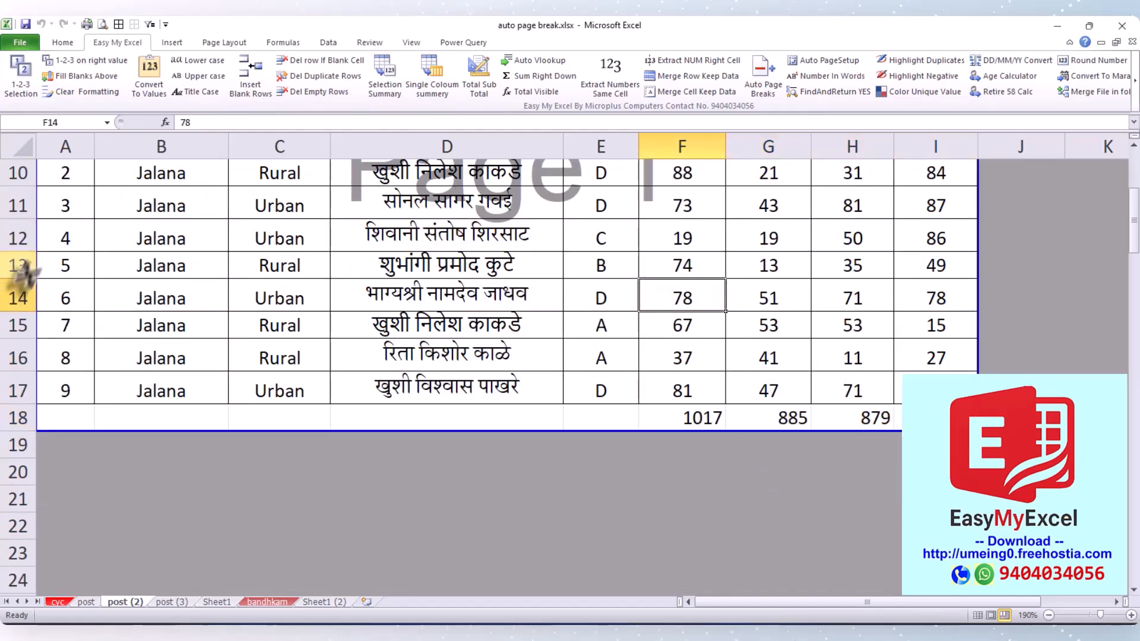
Hide rows 13 to 15 and also rows 11, 12 and 16 on post (2) to test the visible-only totals
drag(18, 261, 18, 325)
right_click(129, 286)
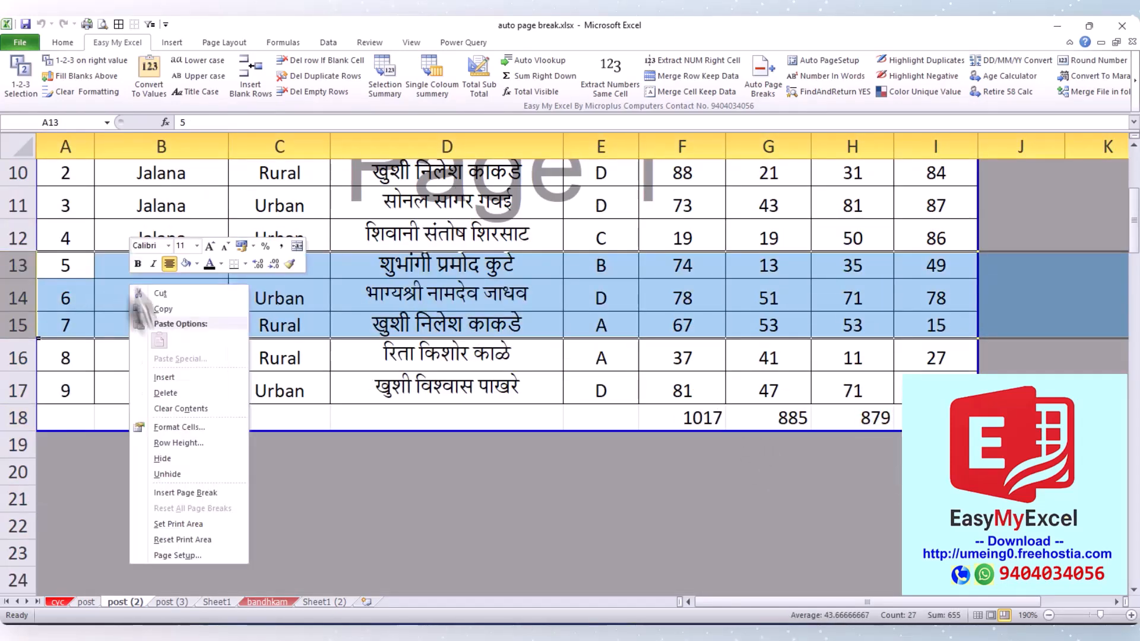
click(162, 459)
drag(683, 331, 944, 331)
drag(18, 206, 17, 271)
right_click(189, 243)
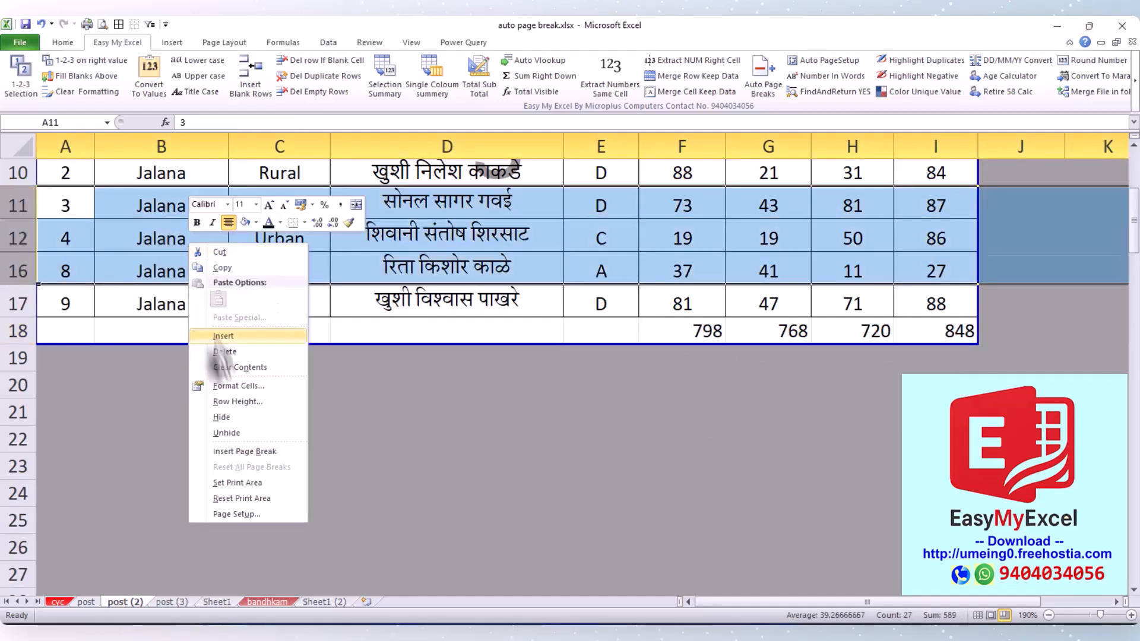
click(226, 417)
click(501, 263)
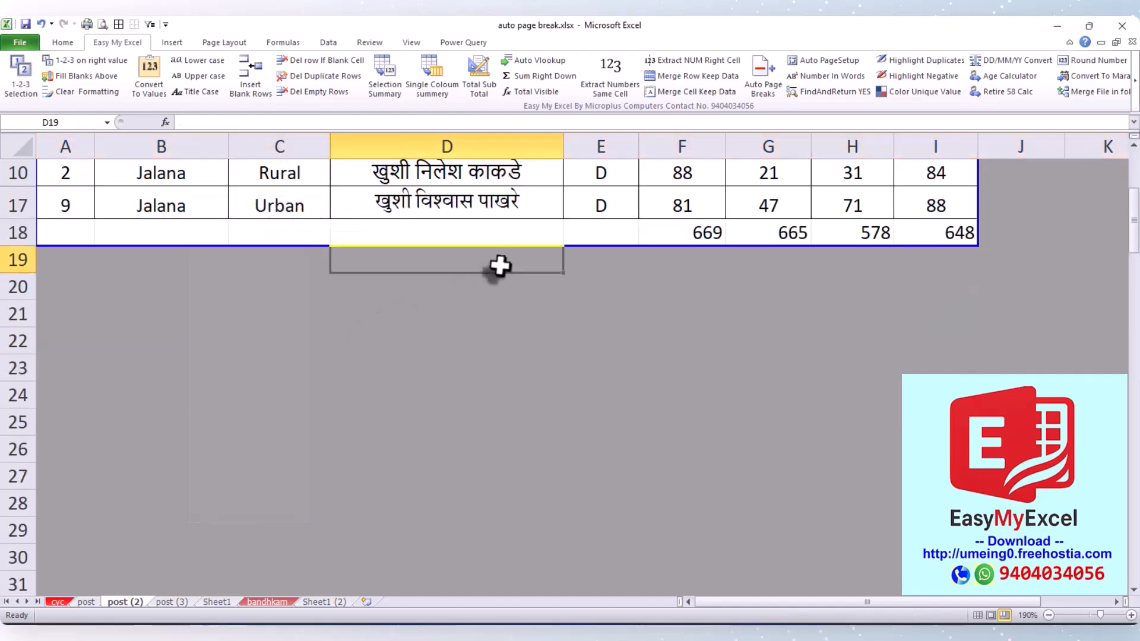
Add filters to the header row on post (2) and filter City Name to show only Ahmedangar
scroll(487, 255, up, 3)
click(65, 175)
key(ctrl+shift+Right)
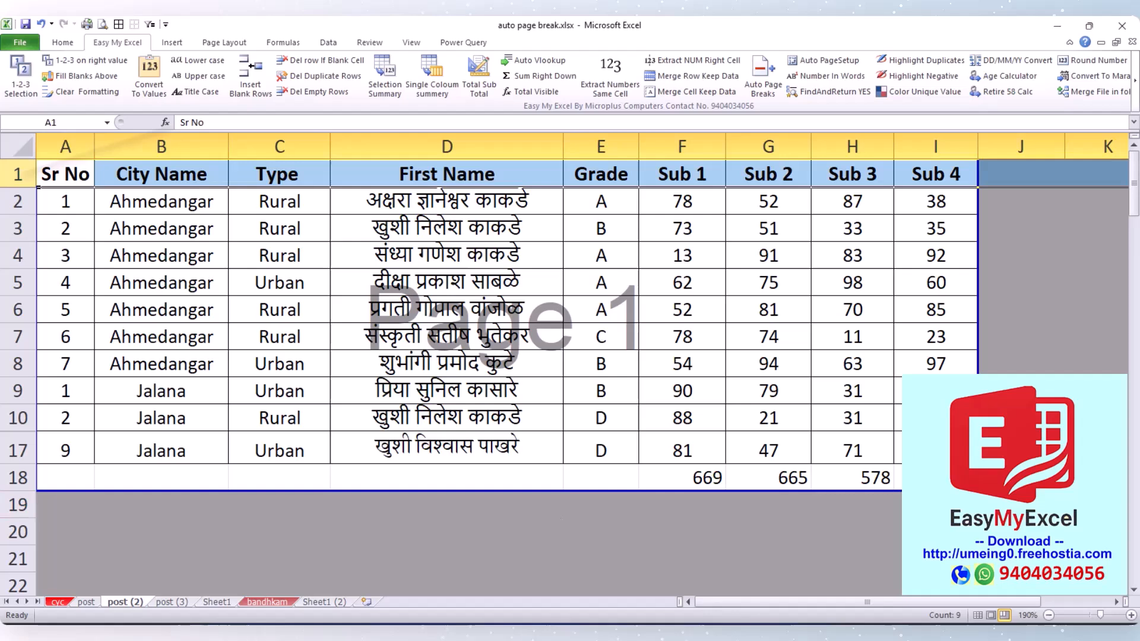
click(328, 42)
click(369, 75)
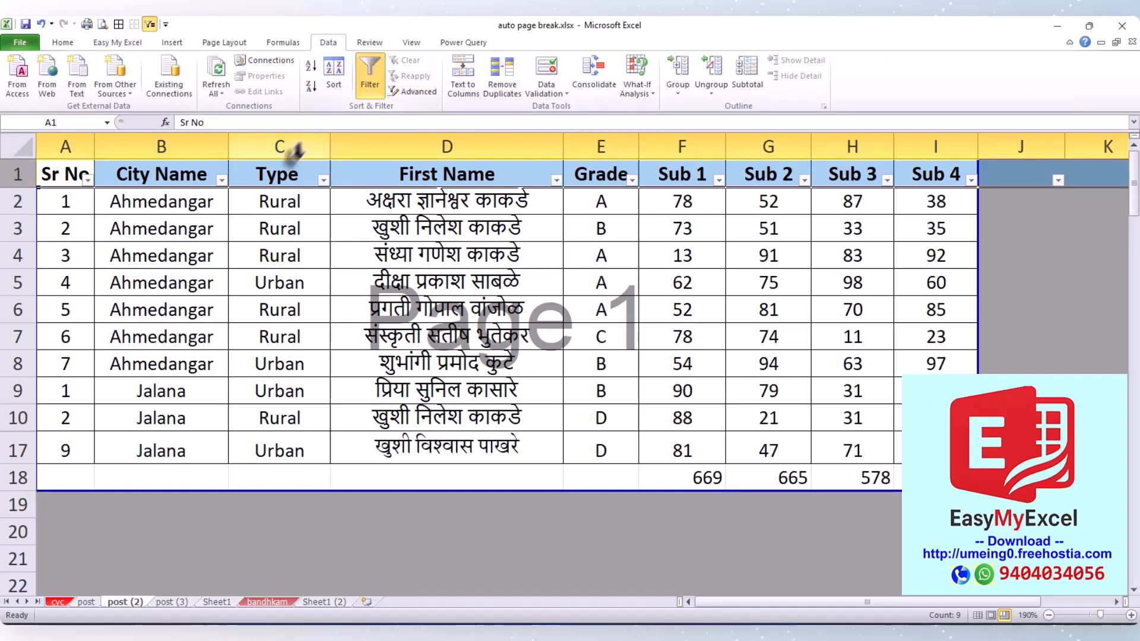
click(222, 180)
click(316, 444)
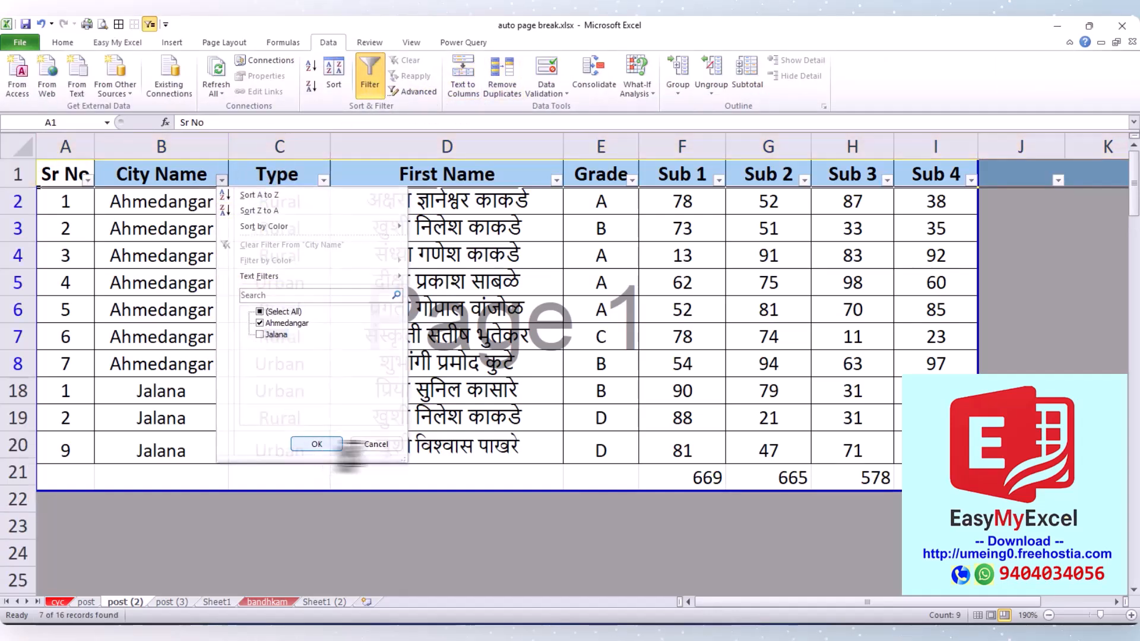
drag(936, 391, 683, 418)
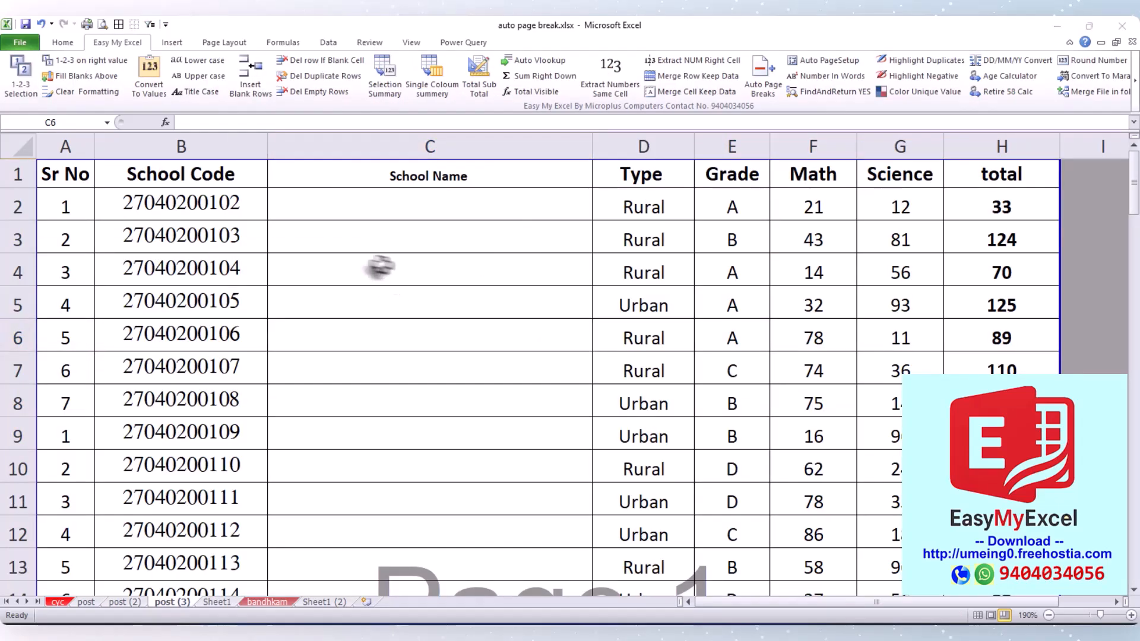
Fill the School Name column on post (3) with Marathi names for all school codes, using Auto Vlookup and the uDISE lookup file
drag(219, 203, 229, 480)
scroll(377, 376, up, 13)
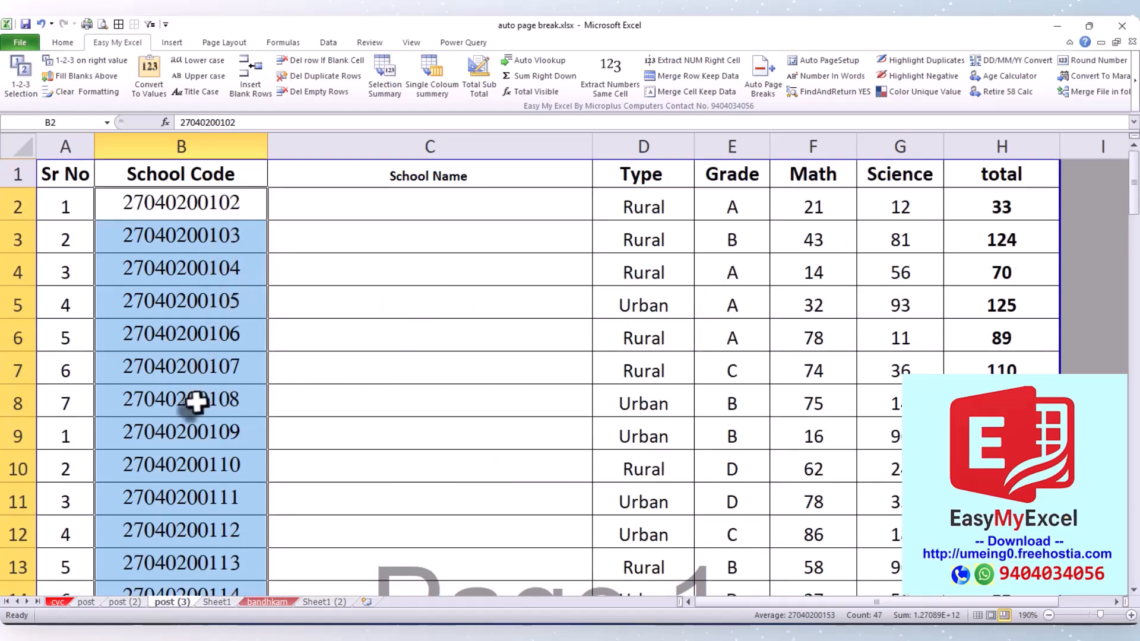
click(534, 60)
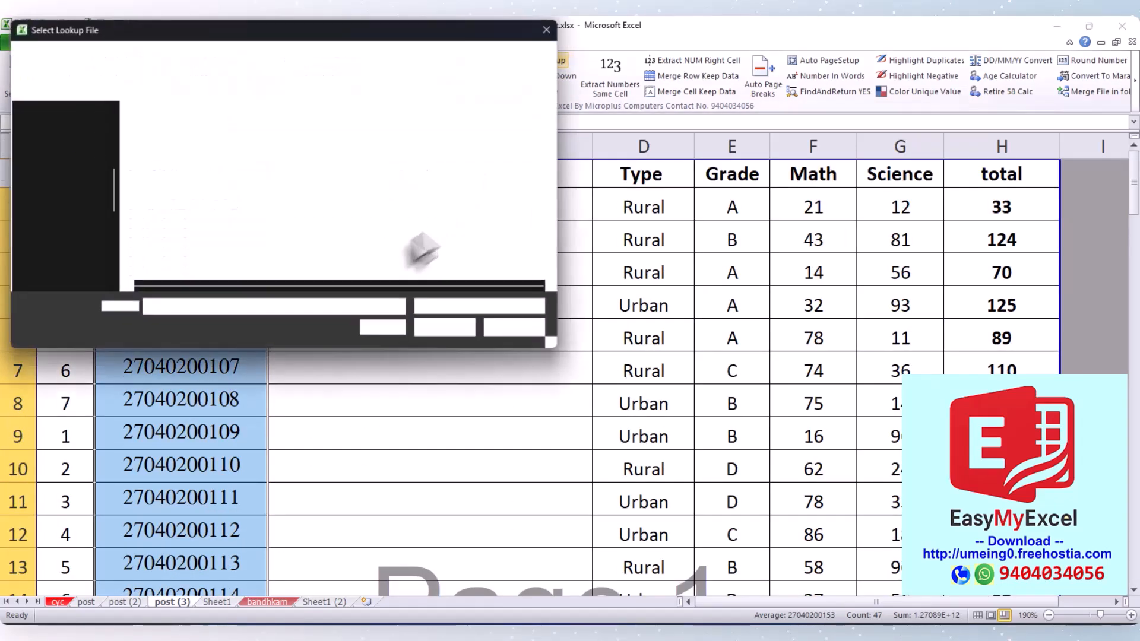
double_click(175, 192)
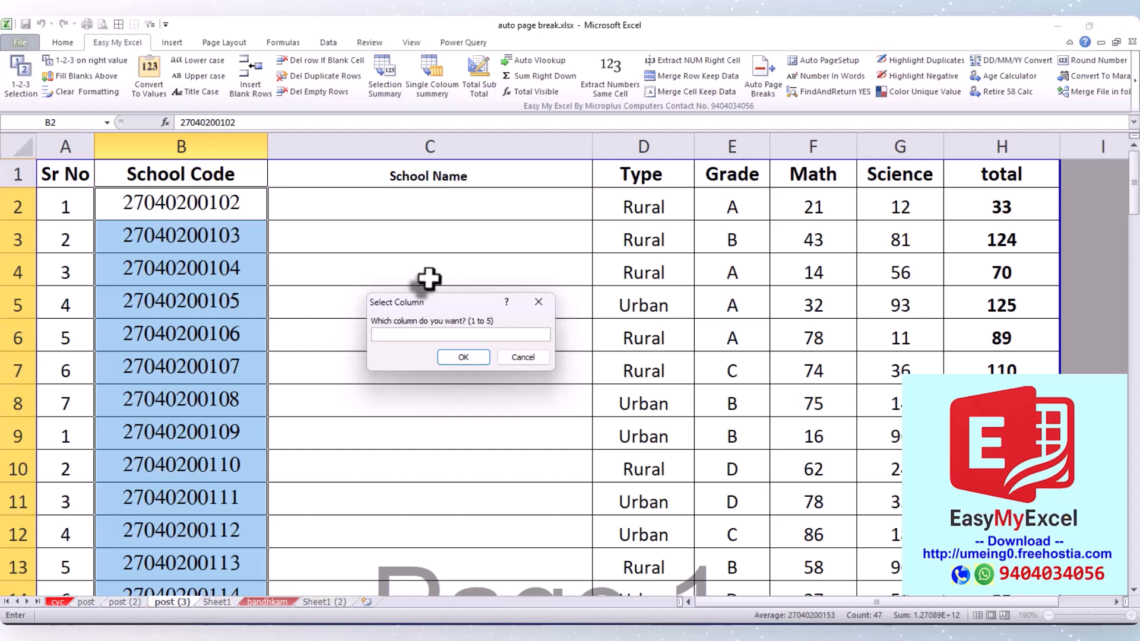
key(Return)
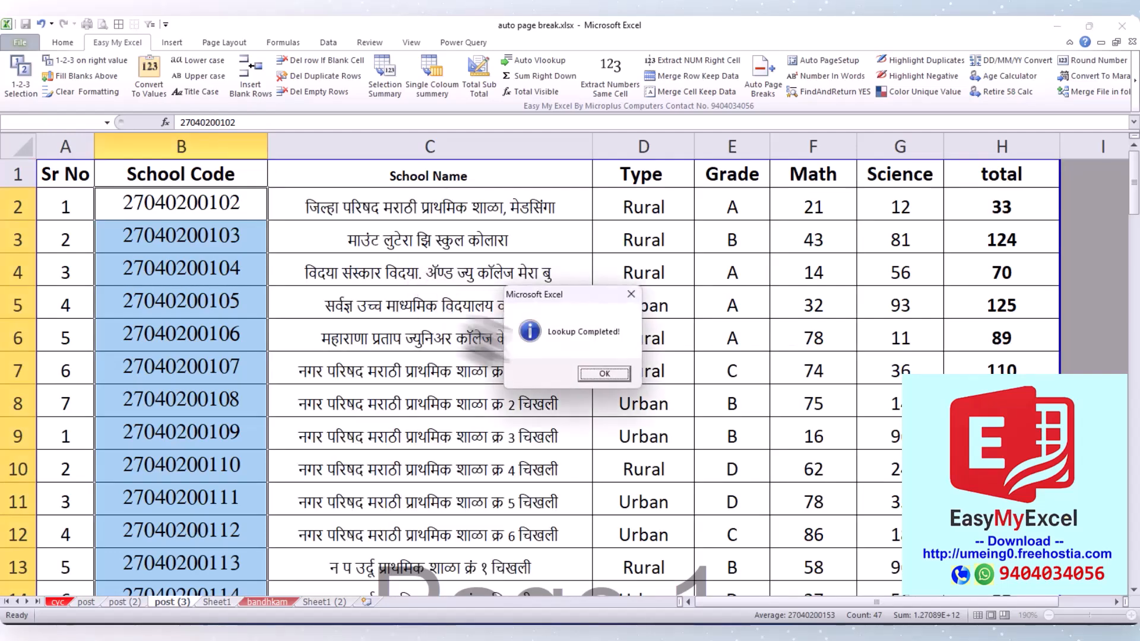
click(593, 374)
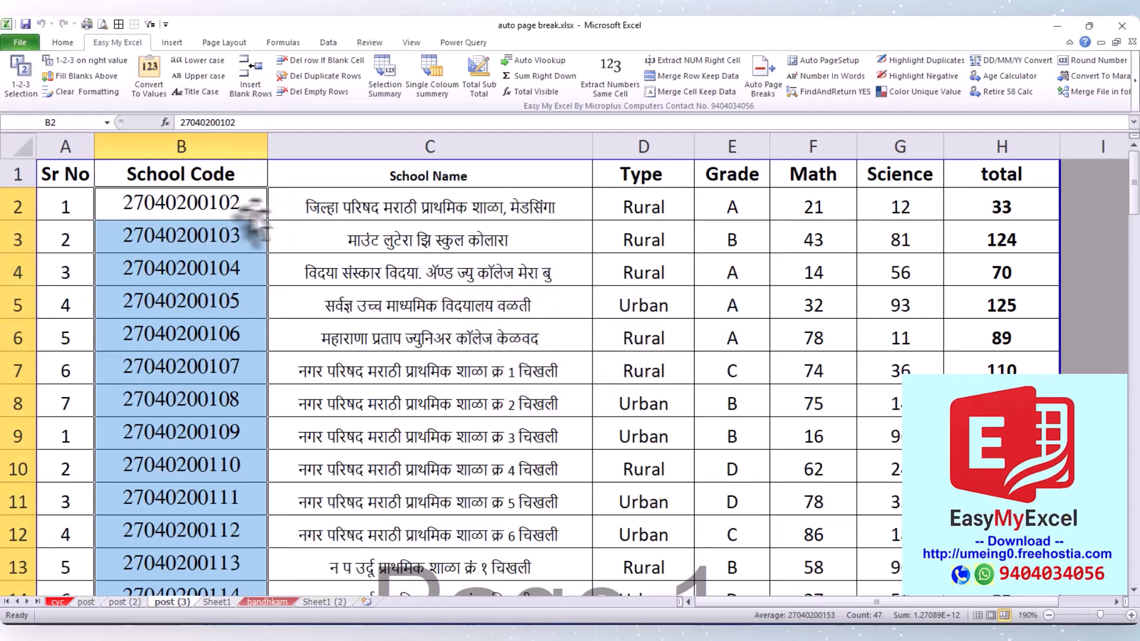
Clear the looked-up names from the School Name column, starting at C2
drag(344, 208, 404, 540)
key(Delete)
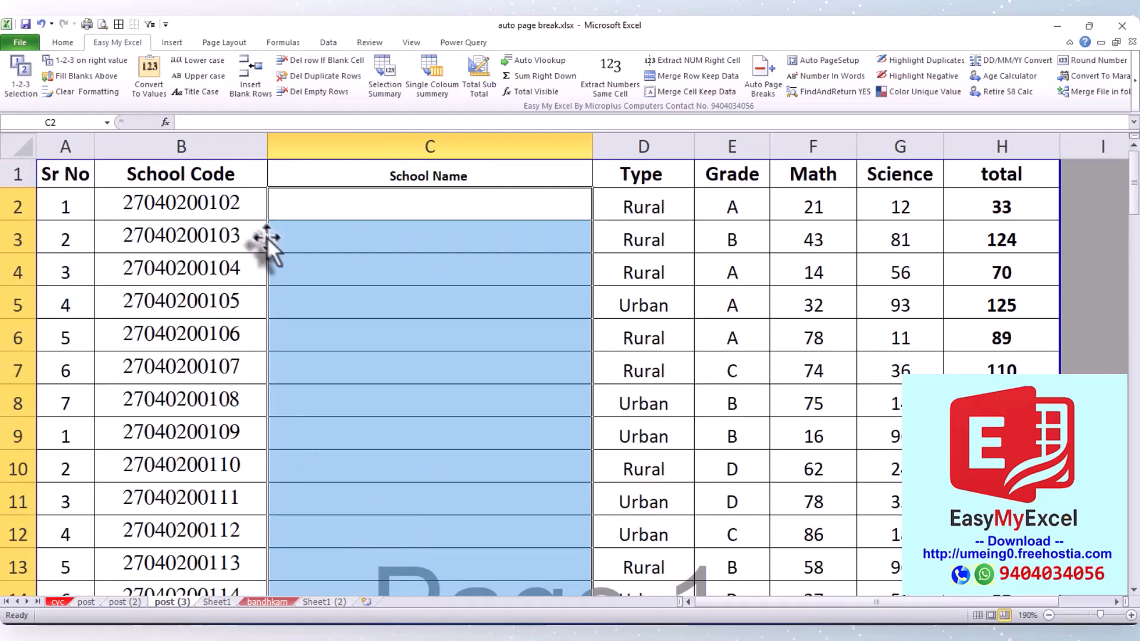
Fill the School Name column with English names for all school codes, using Auto Vlookup and the file uDISE vLOOKUP.xlsx
drag(248, 207, 234, 559)
scroll(298, 405, up, 12)
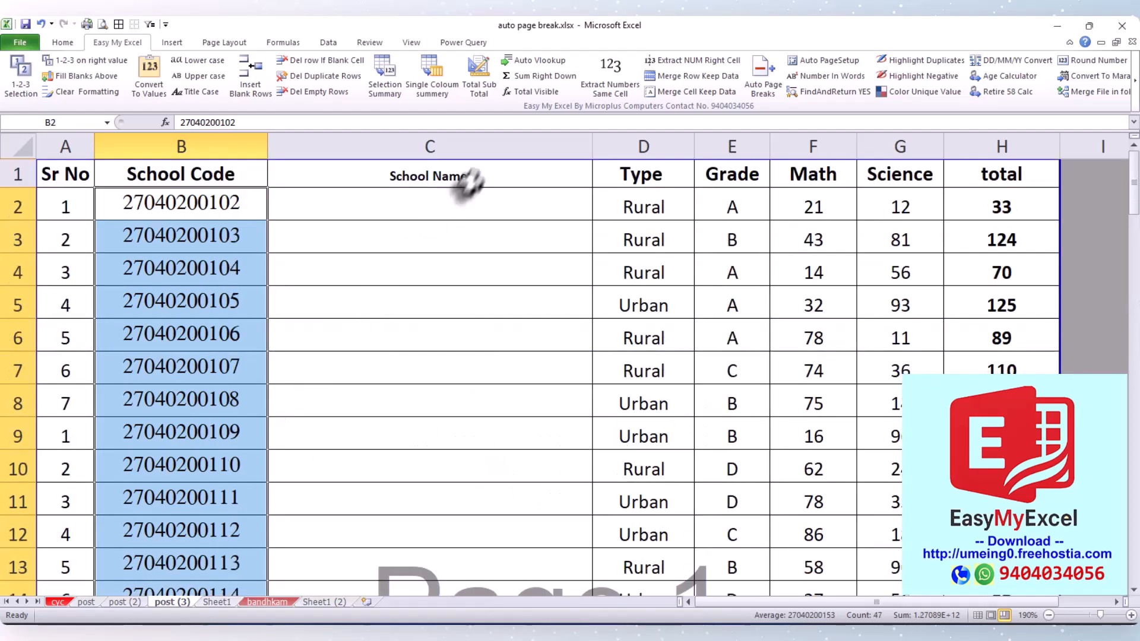
click(537, 60)
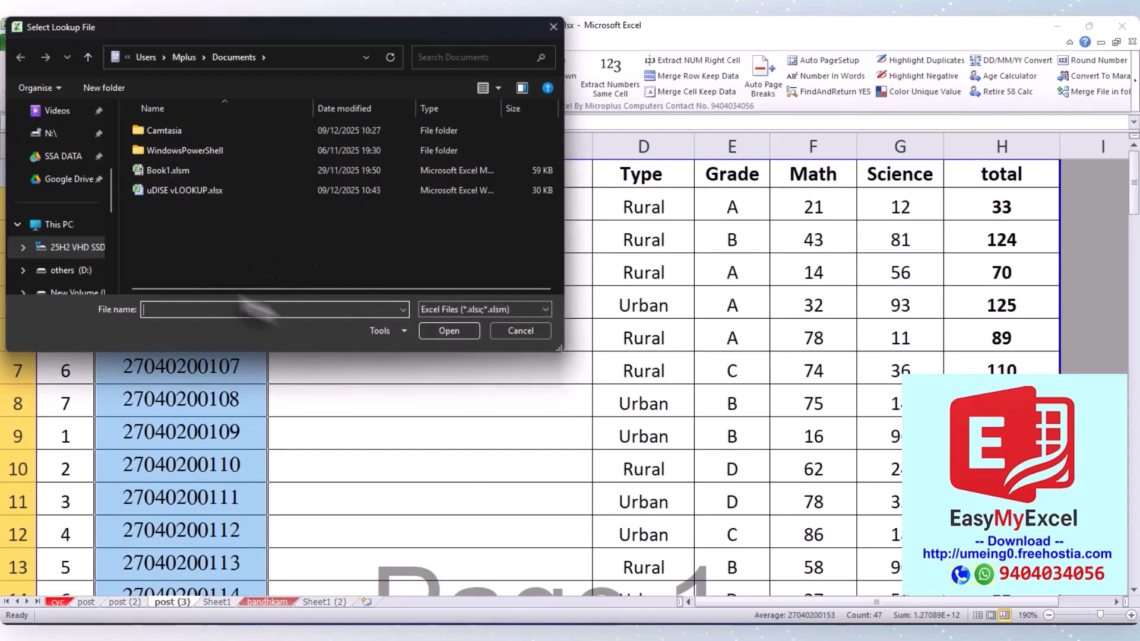
double_click(181, 191)
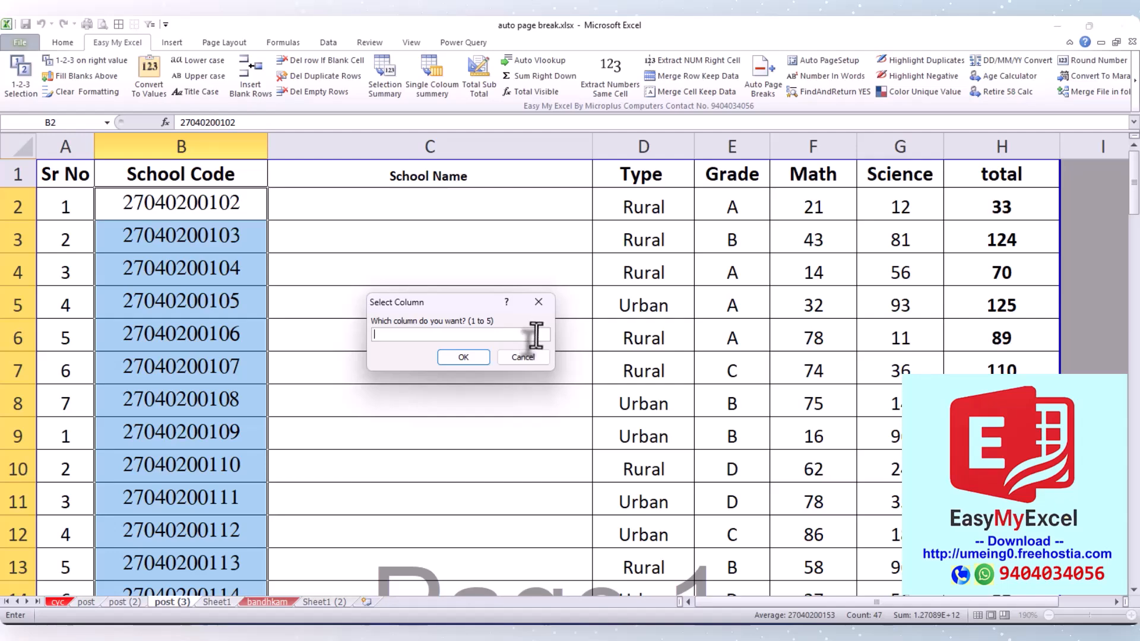
key(Return)
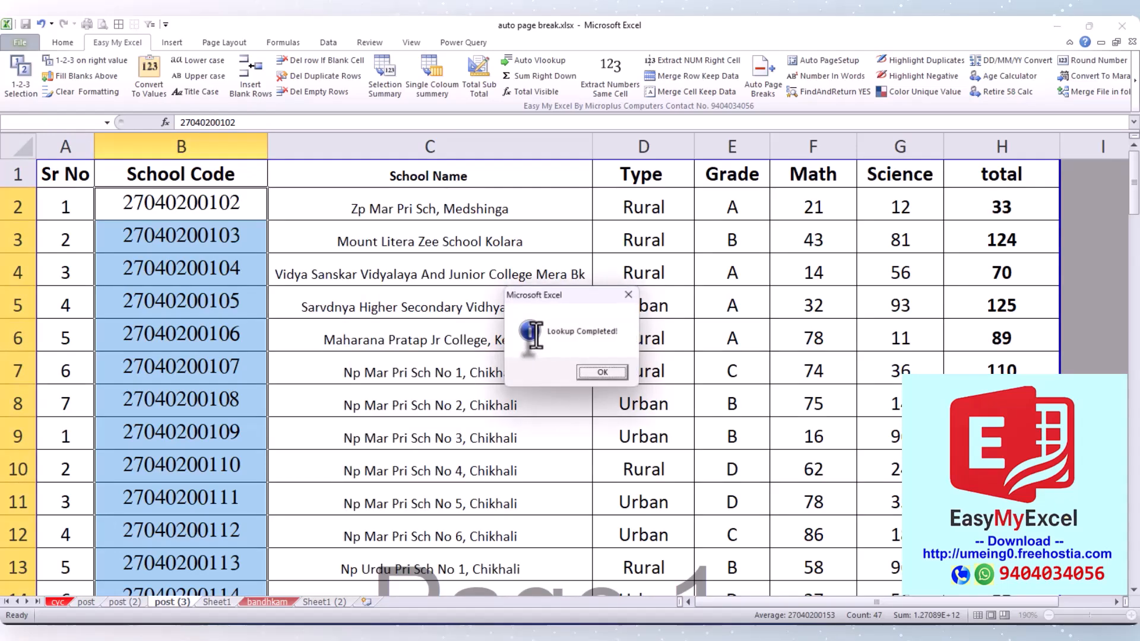
click(597, 379)
click(446, 352)
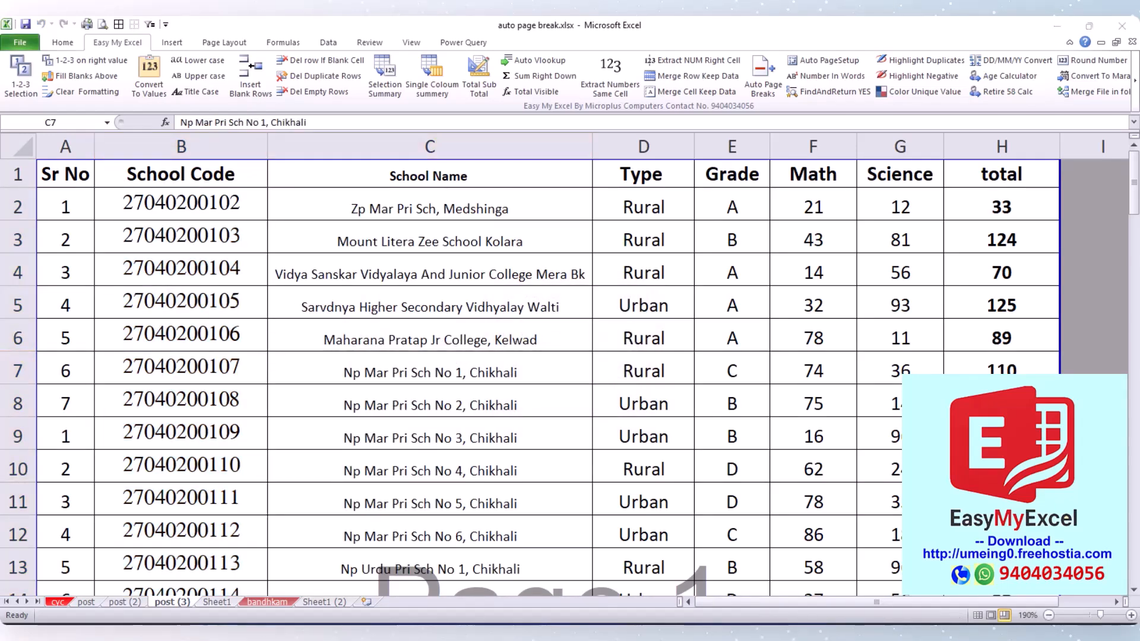